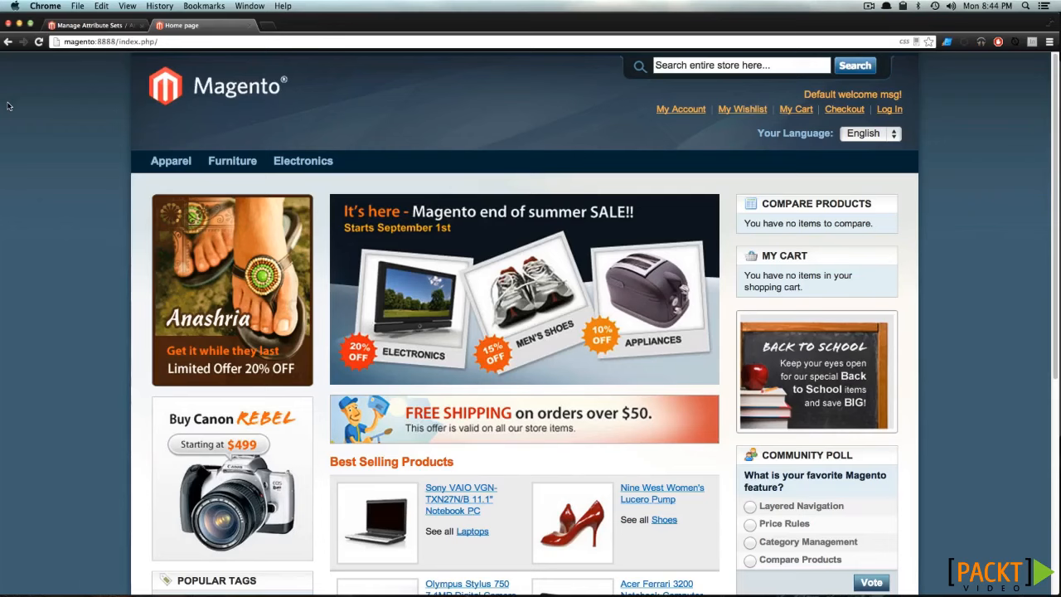
- Start adding a new product from product management in the Magento admin panel
click(97, 24)
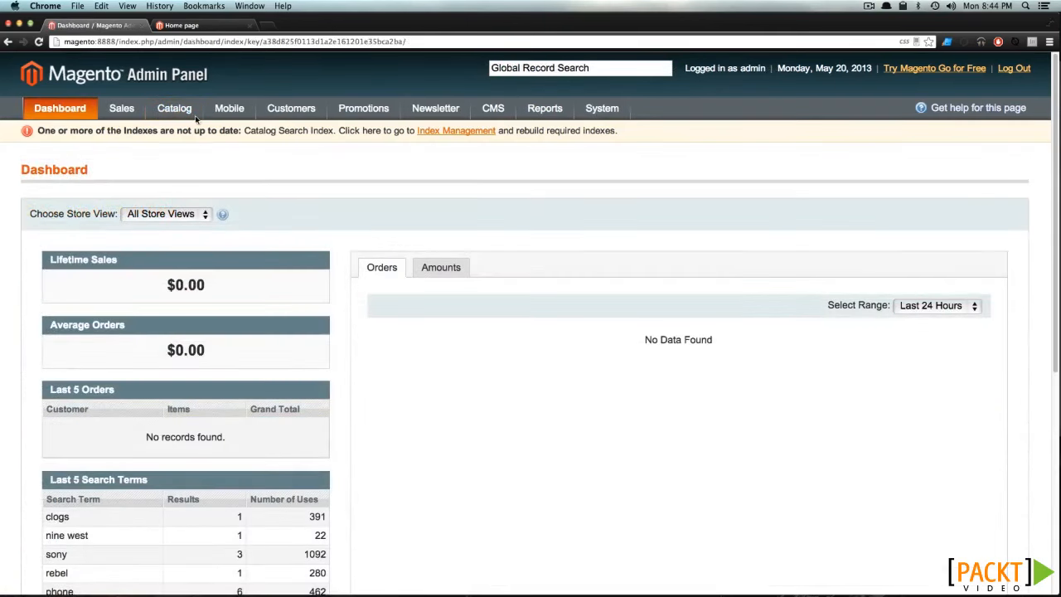
mouse_move(189, 110)
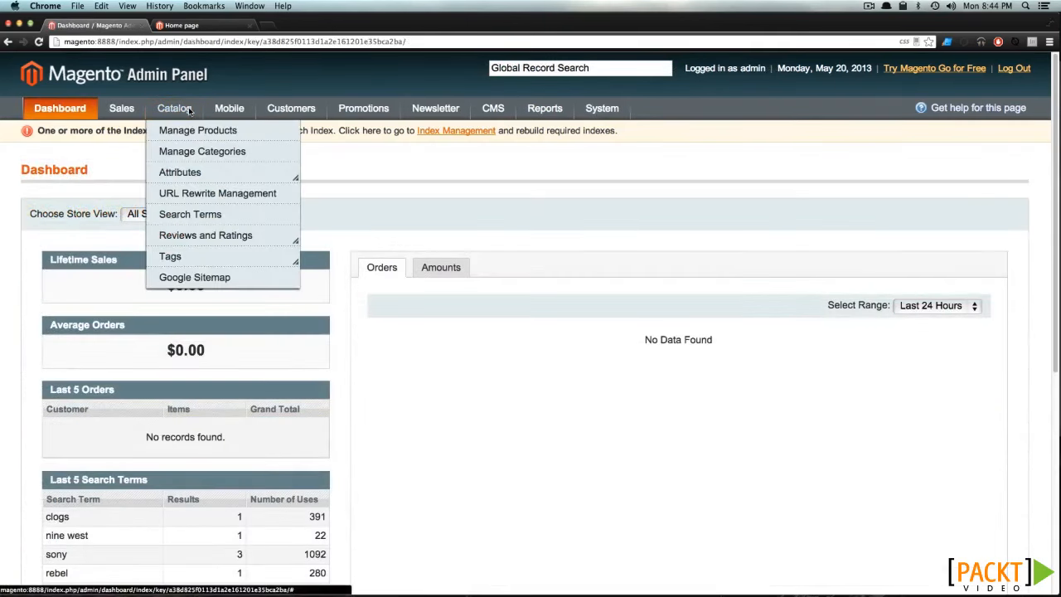
click(196, 132)
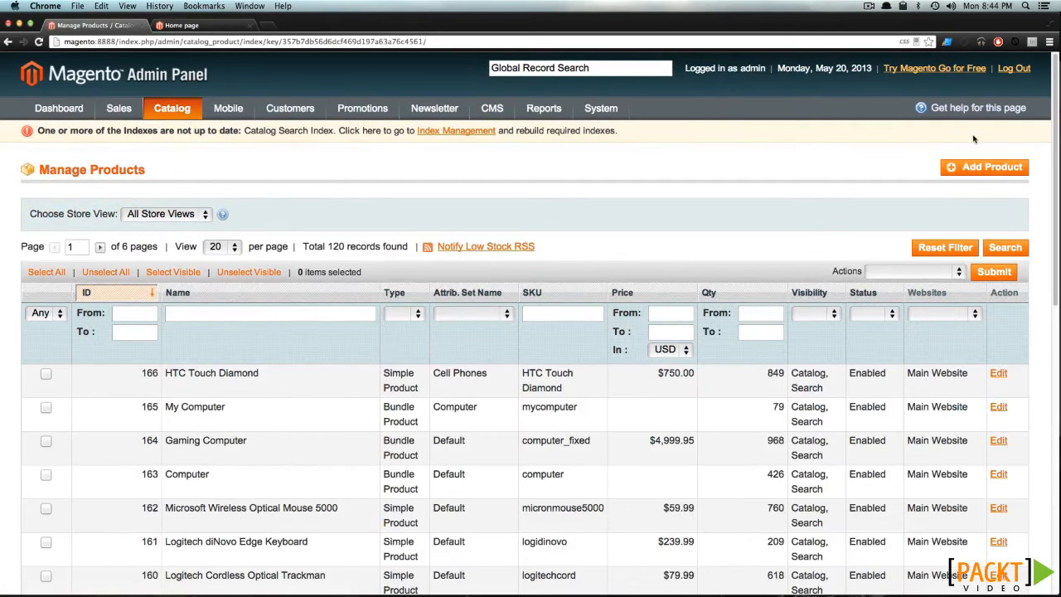
click(966, 167)
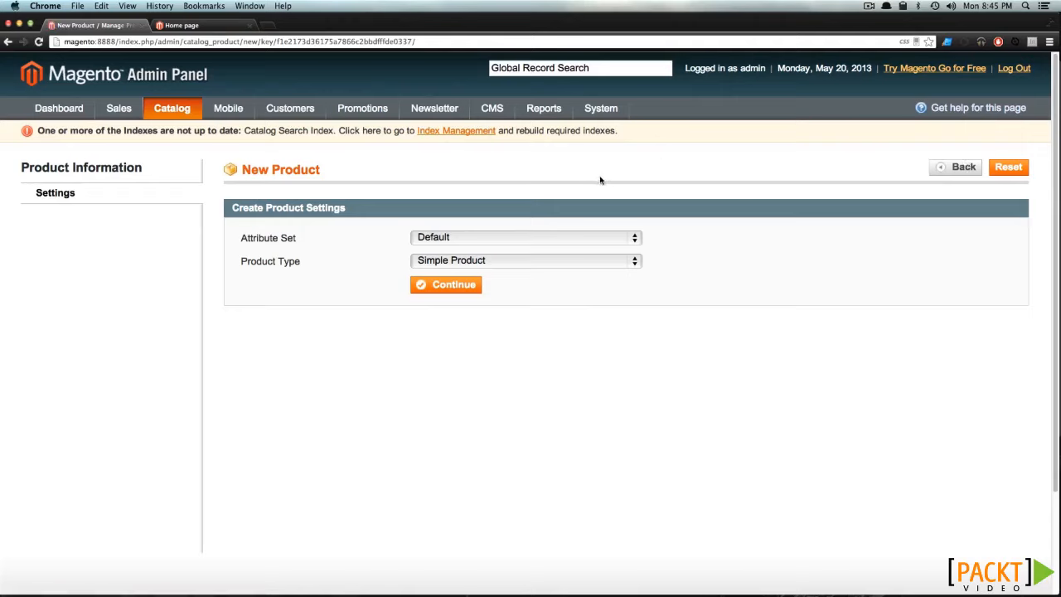
- Choose the Hats attribute set and the Simple Product type for the new product, and continue to its details
click(576, 238)
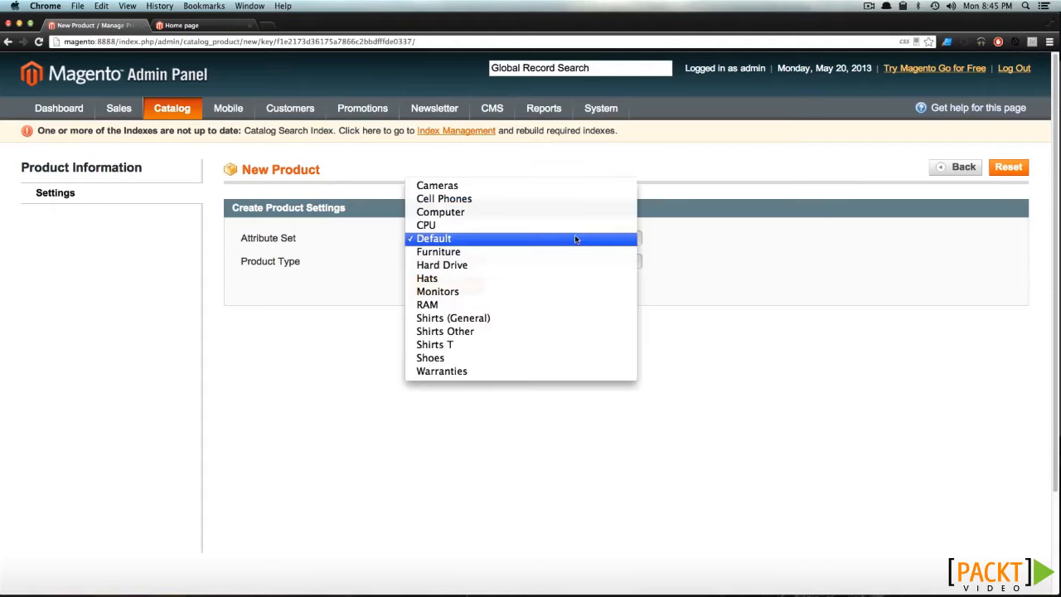
click(574, 280)
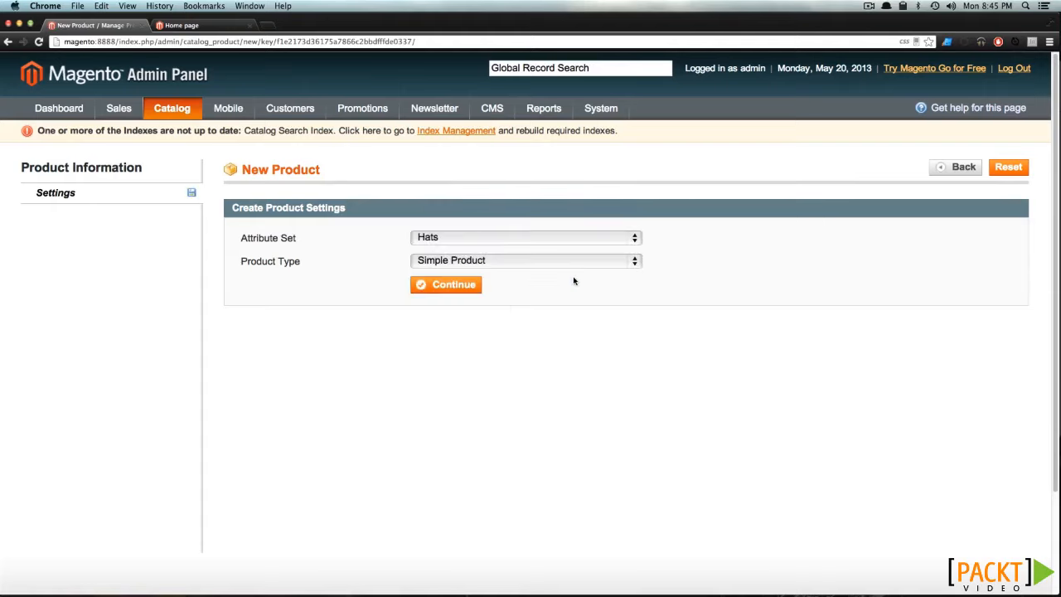
click(515, 261)
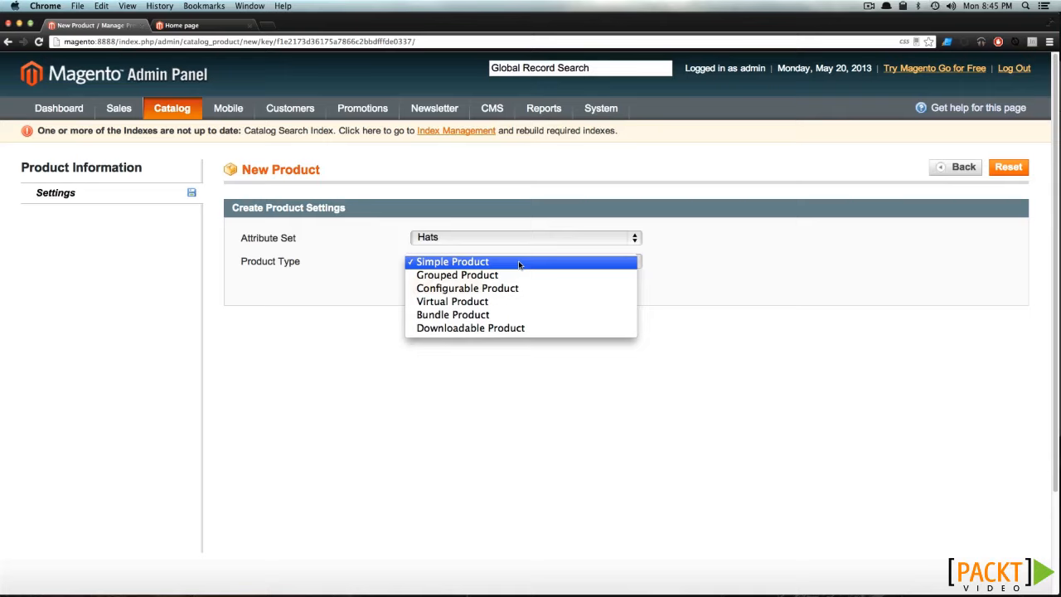
click(519, 262)
click(460, 286)
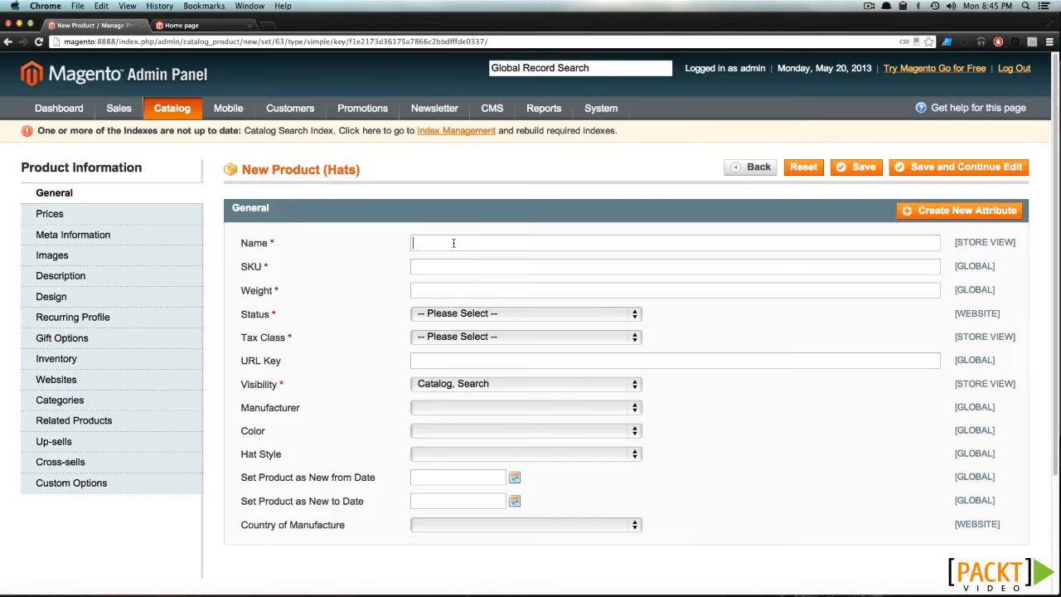
click(439, 287)
drag(283, 455, 247, 456)
click(313, 452)
- Name the product "Sports Baseball Hat" and enter 12345 as its SKU
click(448, 243)
text(Sports Baseball Hat)
click(472, 262)
text(12345)
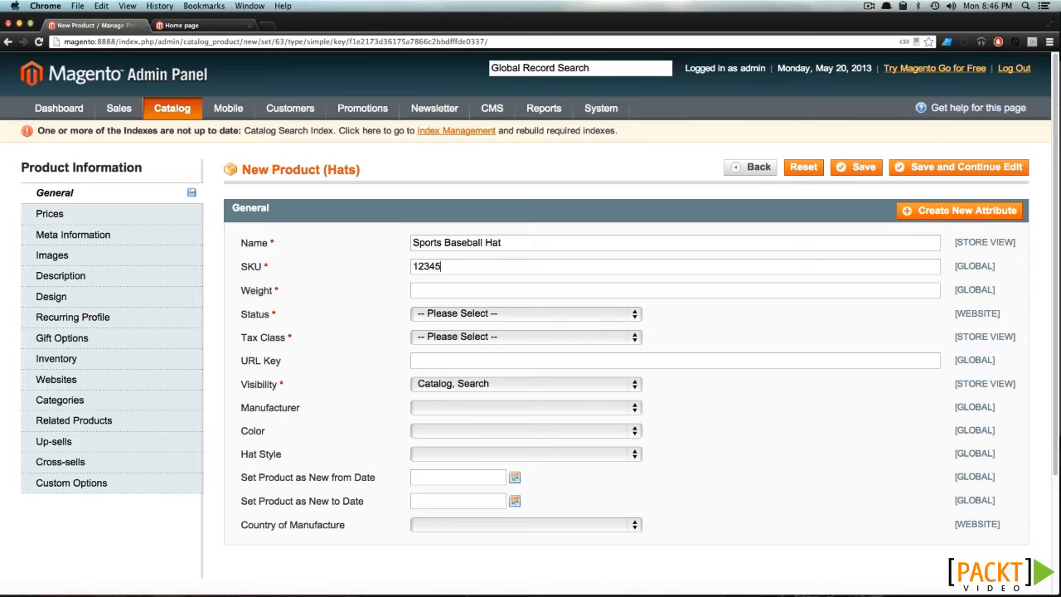
- Set the product's weight to 1
click(466, 290)
text(1)
text(25)
key(BackSpace)
key(BackSpace)
key(BackSpace)
- Set the product's status to Enabled and tax class to Taxable Goods, keeping Catalog, Search as its visibility
click(505, 318)
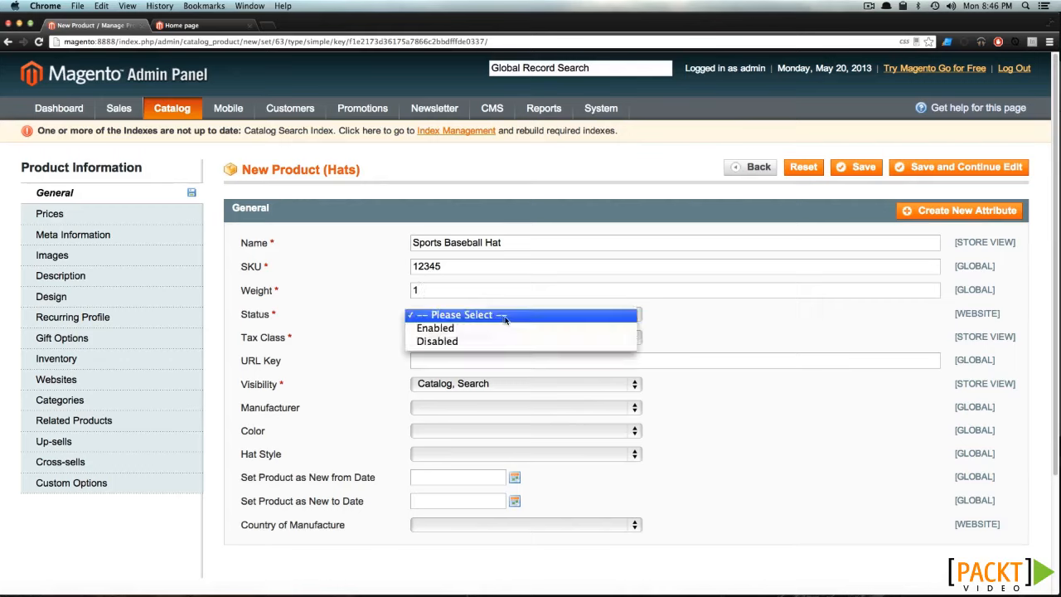
click(502, 328)
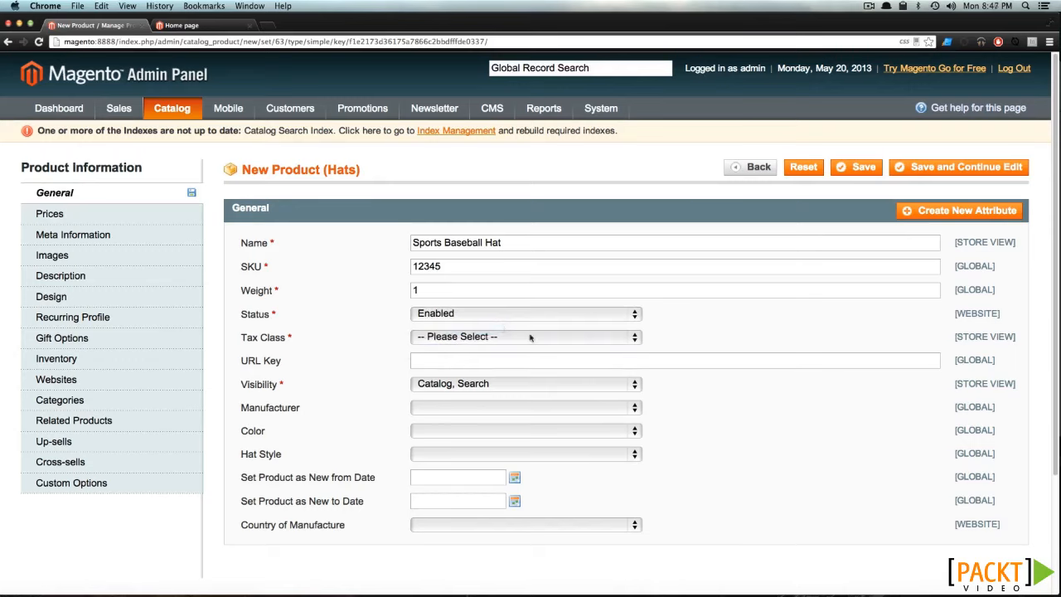
click(530, 339)
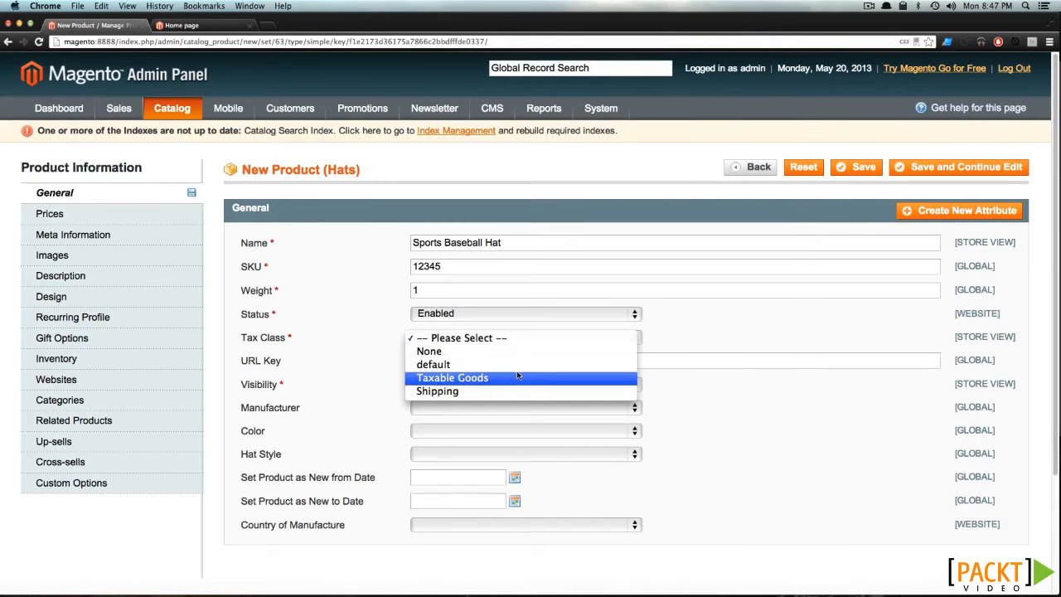
click(517, 377)
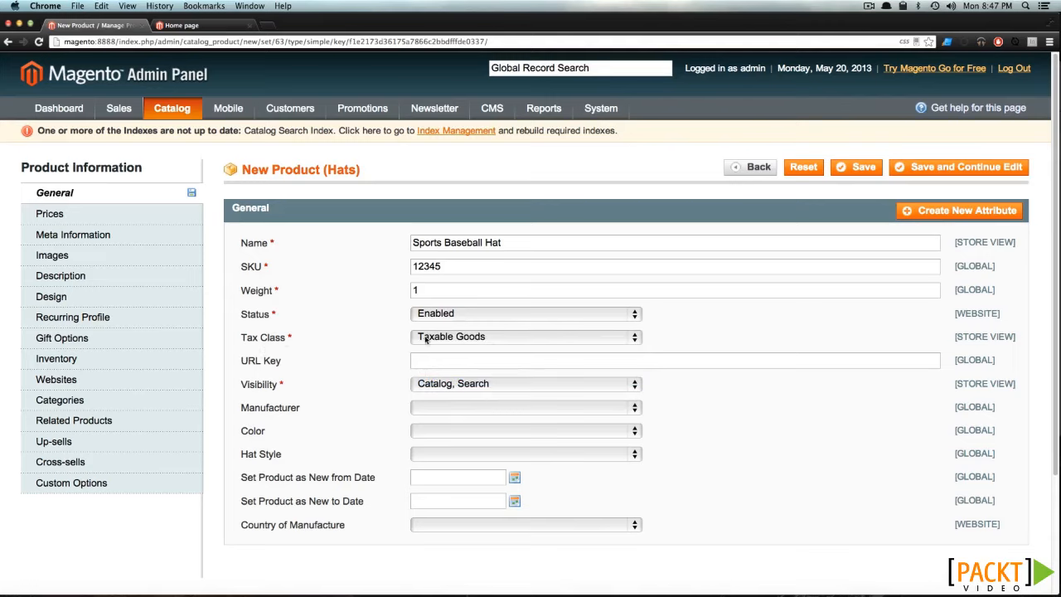
click(434, 389)
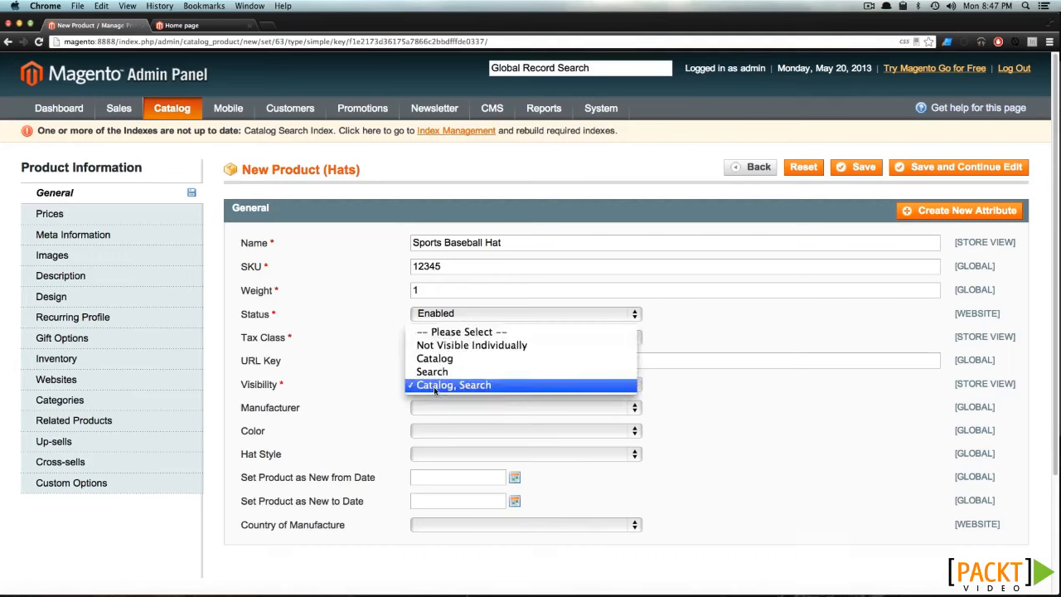
click(434, 386)
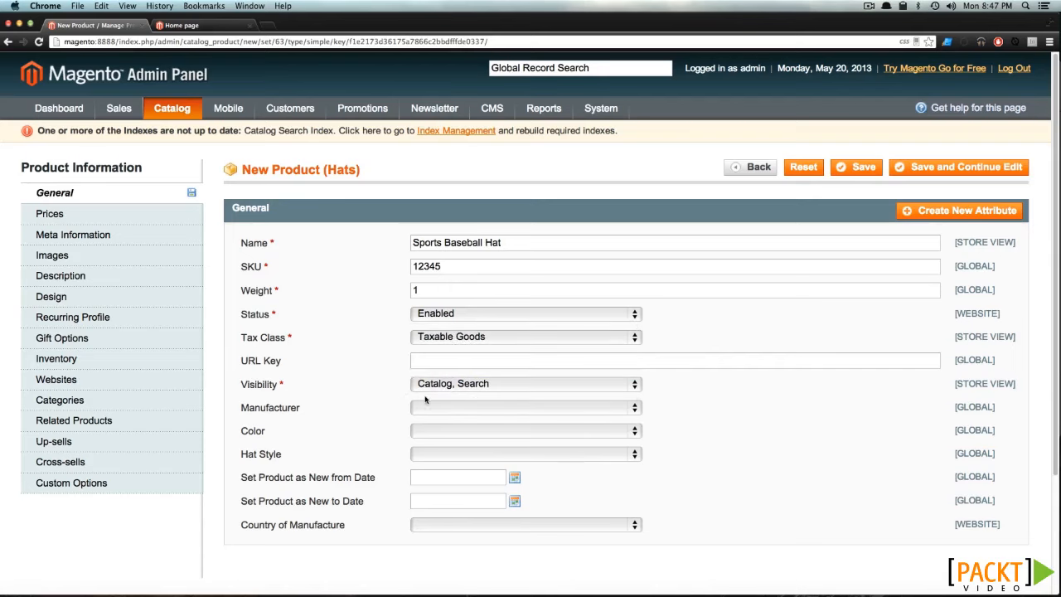
click(427, 408)
scroll(429, 404, down, 5)
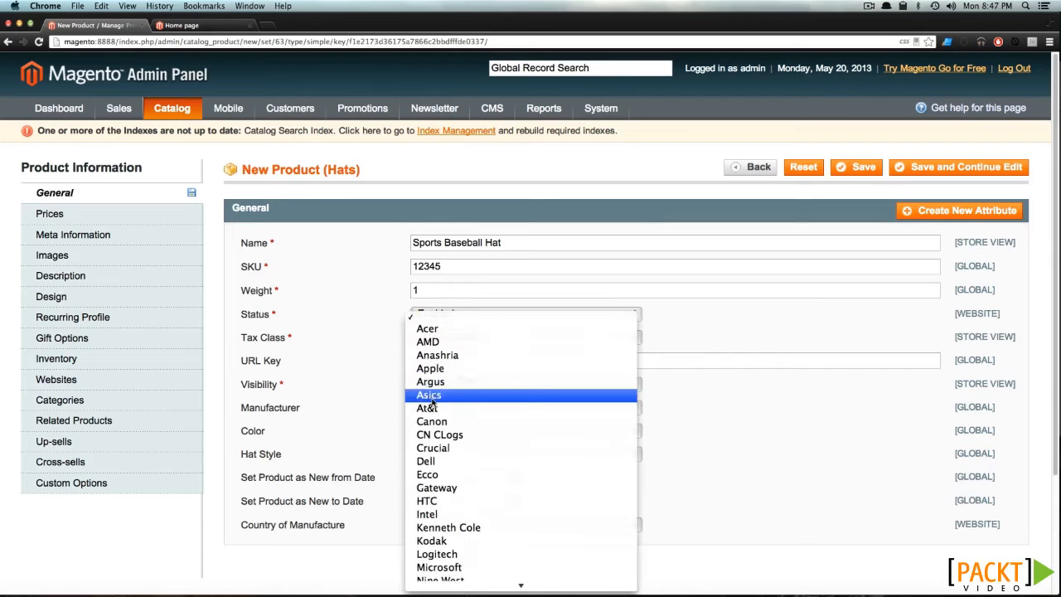
scroll(429, 404, down, 4)
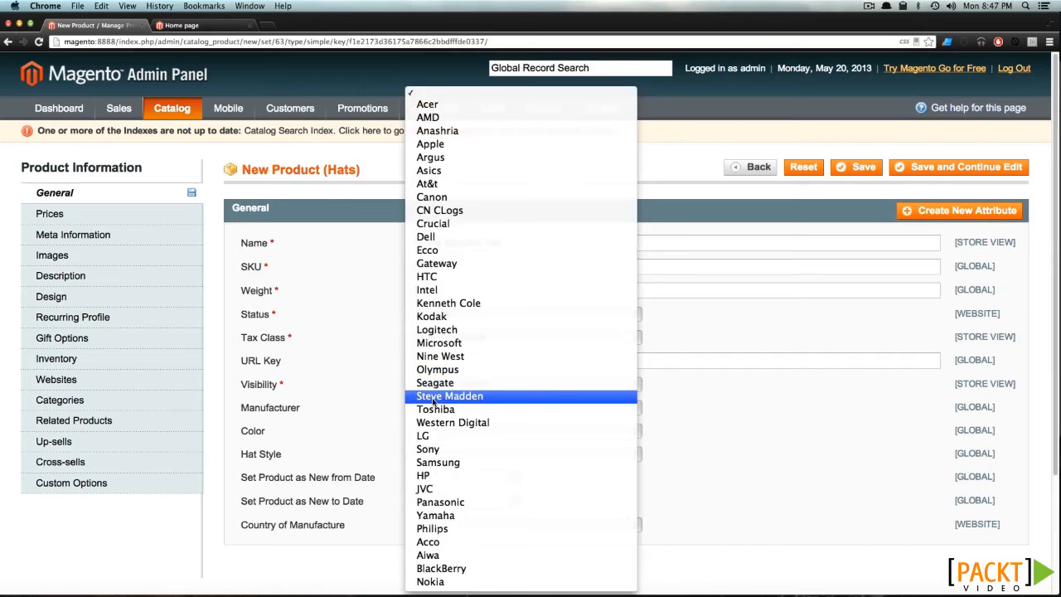
click(428, 98)
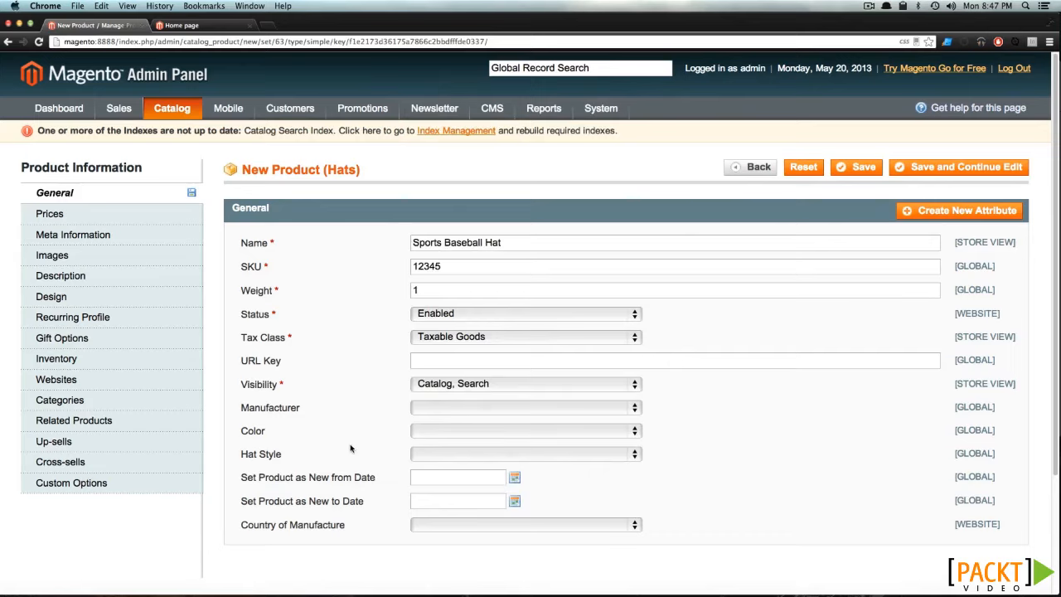
- Set the product's color to Black and its hat style to Baseball Hat
click(429, 437)
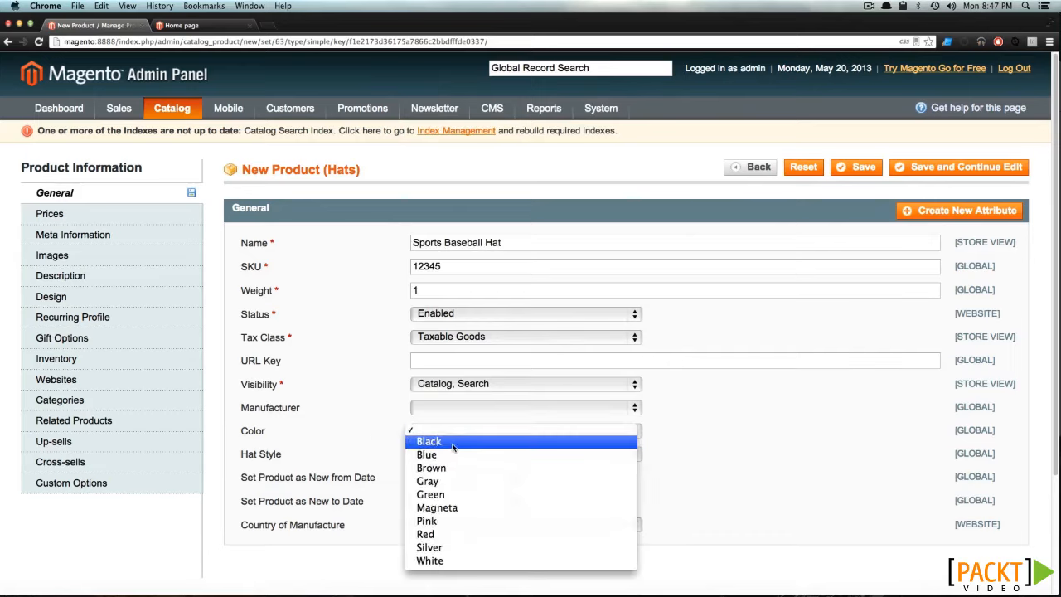
click(452, 444)
click(422, 454)
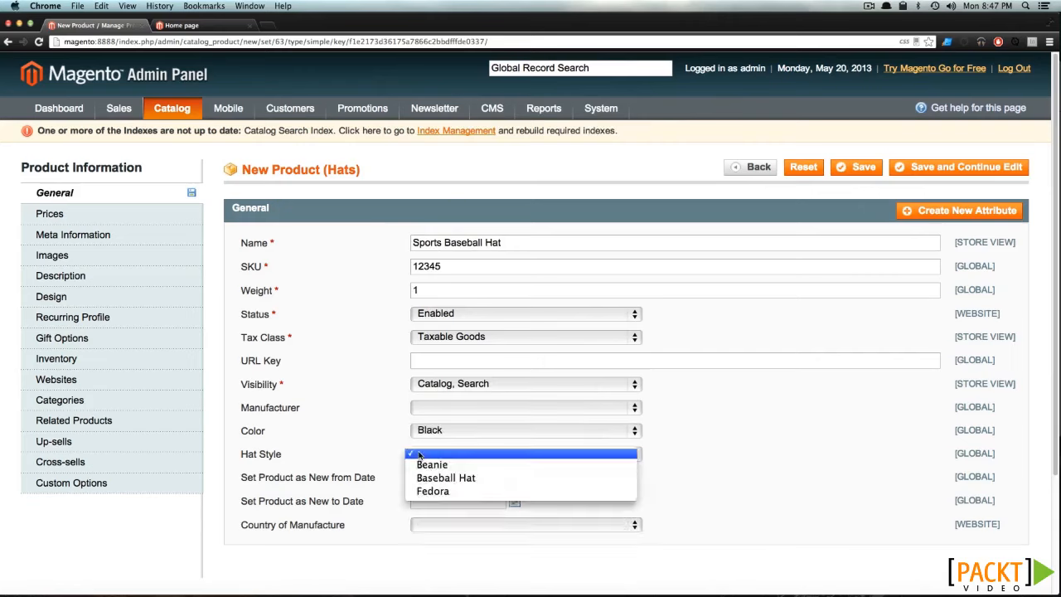
click(443, 478)
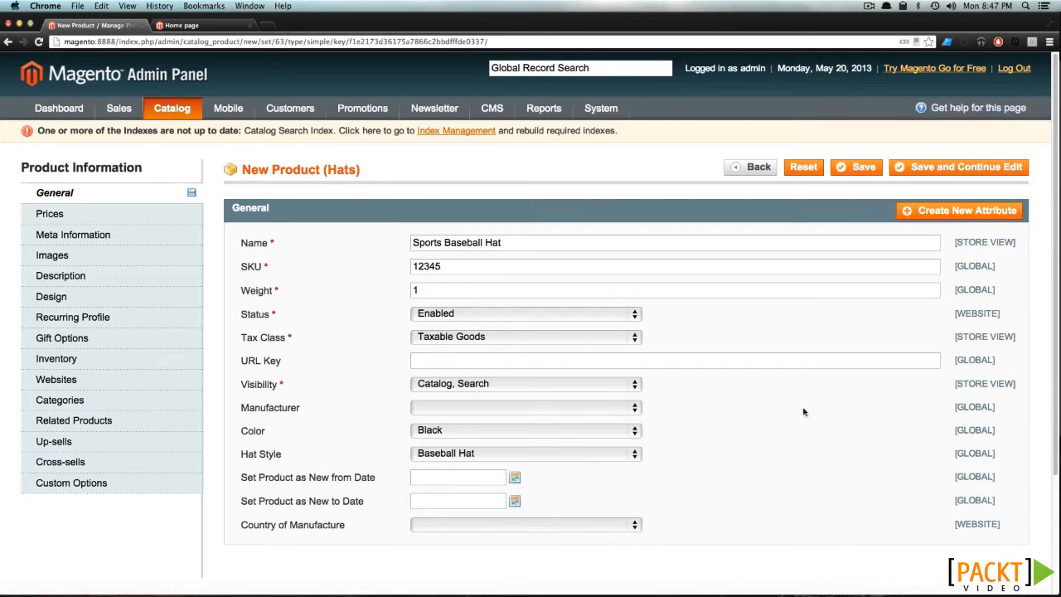
click(99, 215)
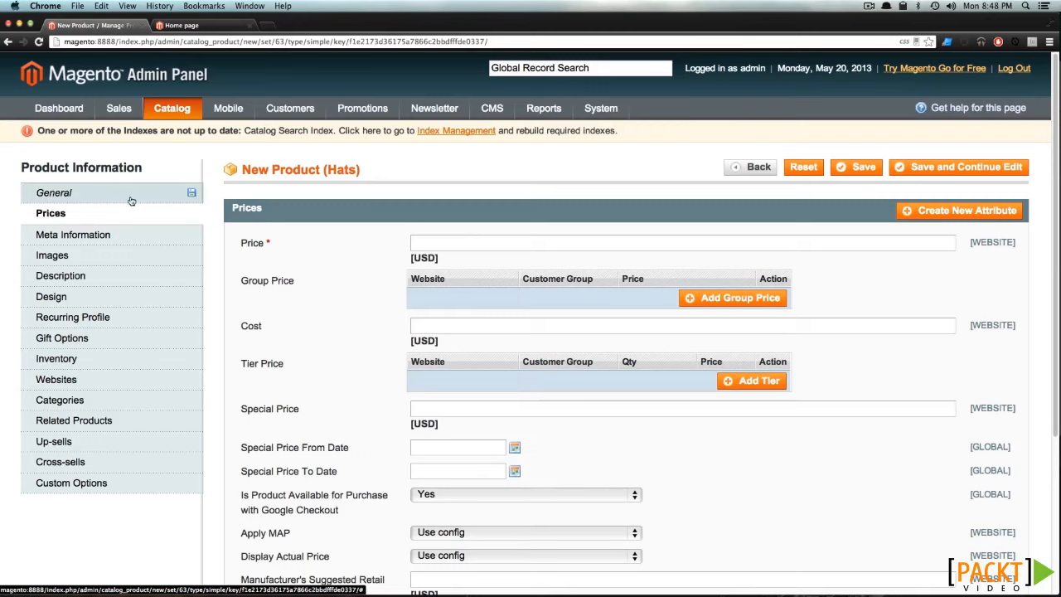
mouse_move(190, 199)
click(176, 200)
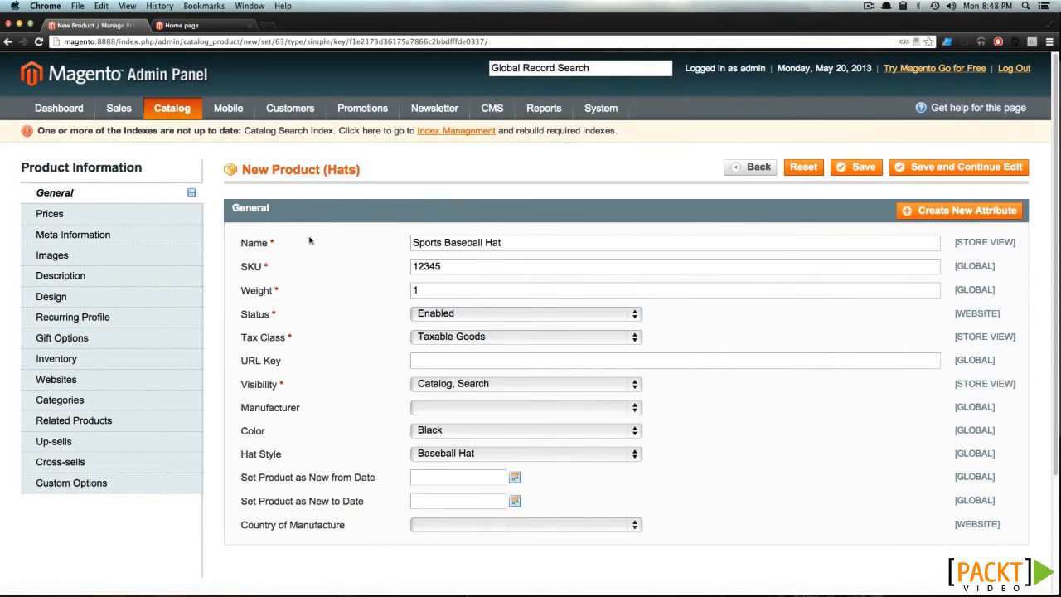
- Set the product's price to 15.00 USD and its cost to 4.00 USD
click(156, 215)
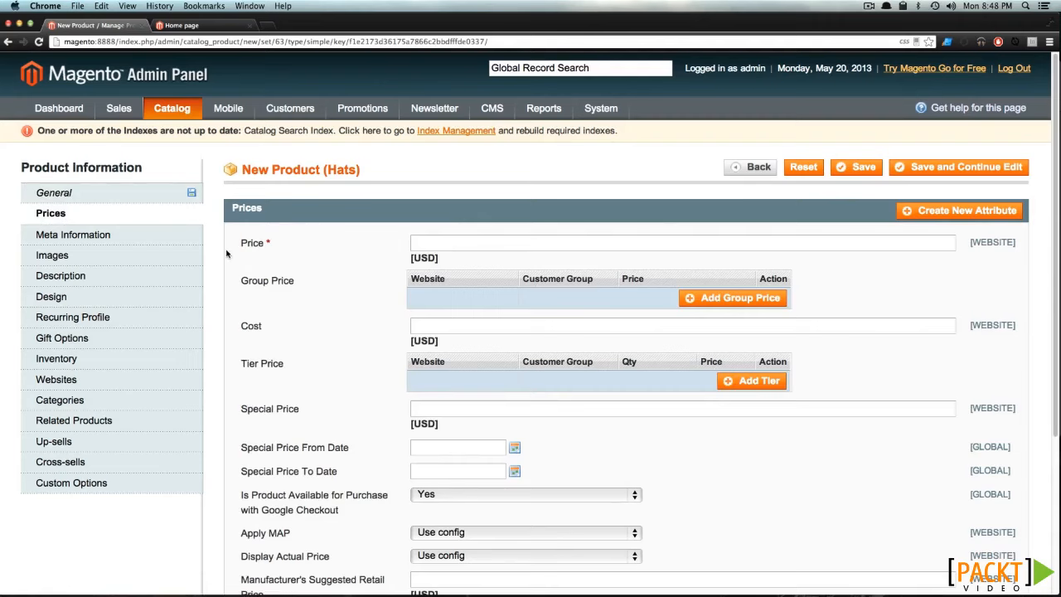
click(433, 245)
text(15.00)
click(288, 328)
text(4.00)
scroll(478, 409, down, 2)
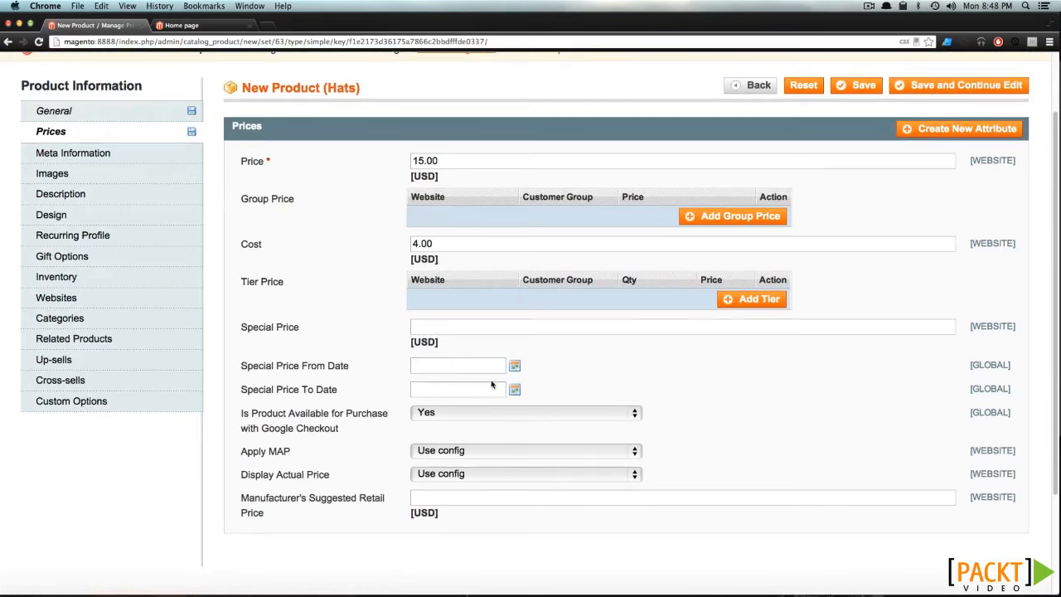
click(514, 365)
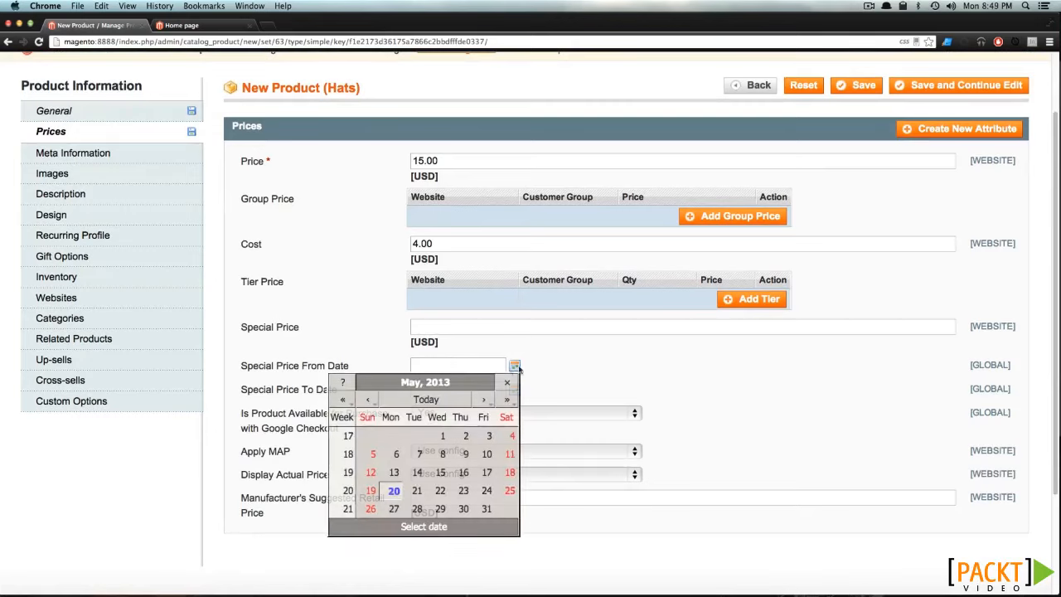
click(575, 372)
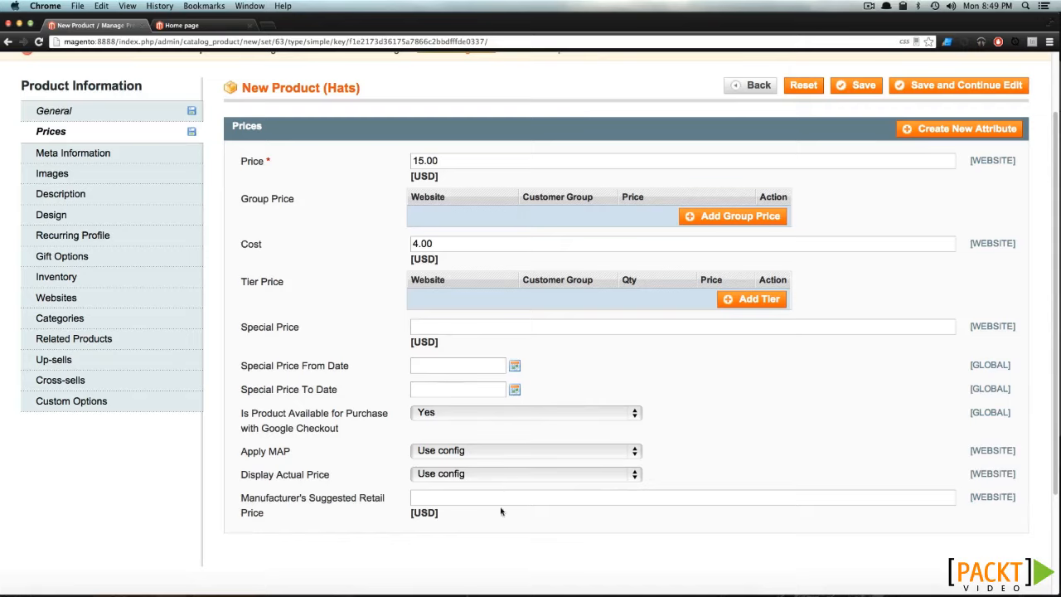
- Enter "Baseball Hat" as the meta title in the product's meta information, leaving keywords and description blank
click(155, 157)
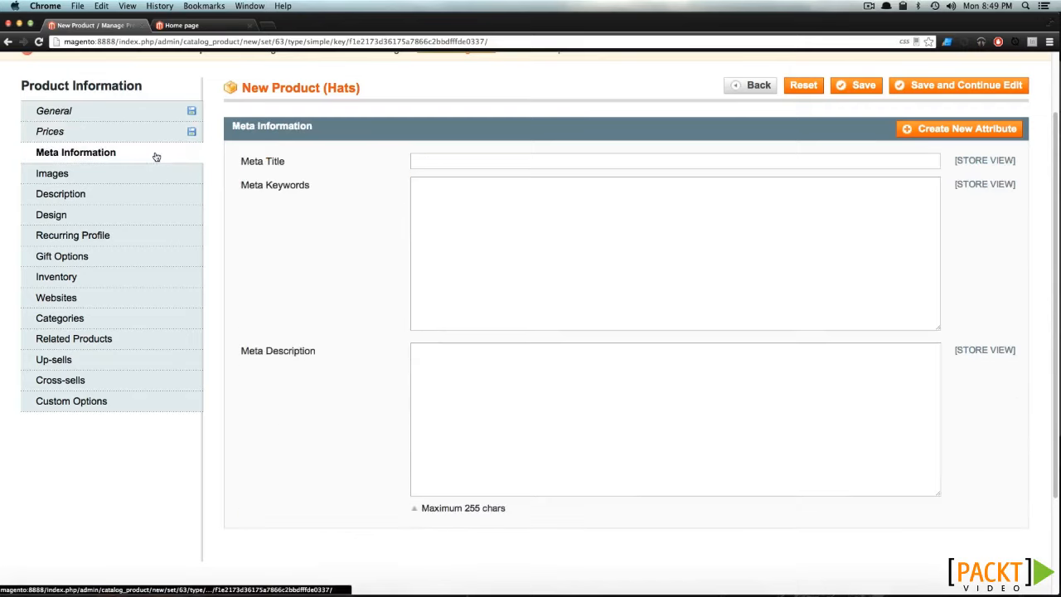
click(453, 166)
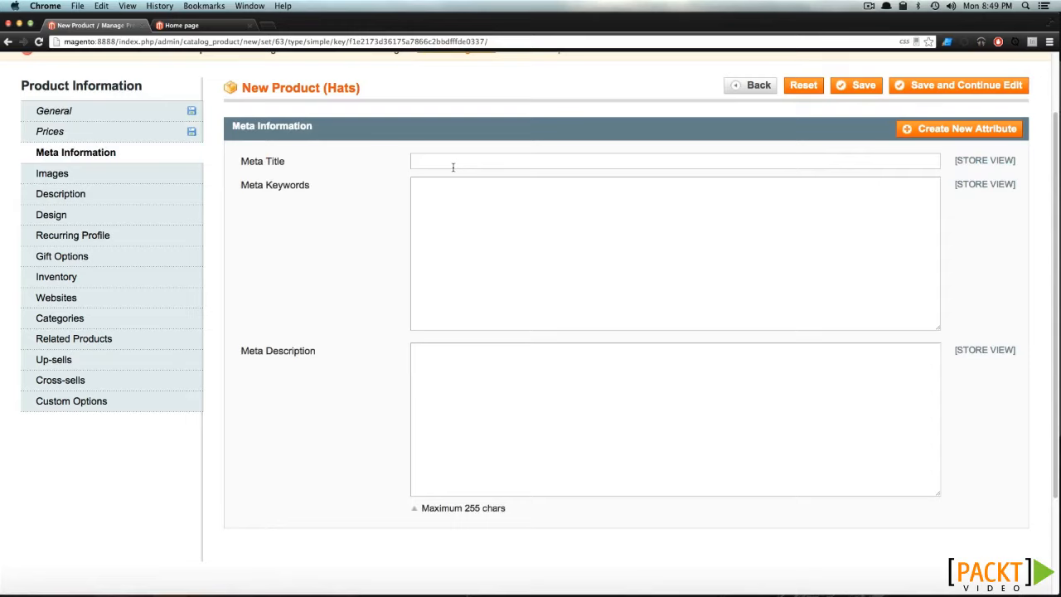
text(Baseball Hat)
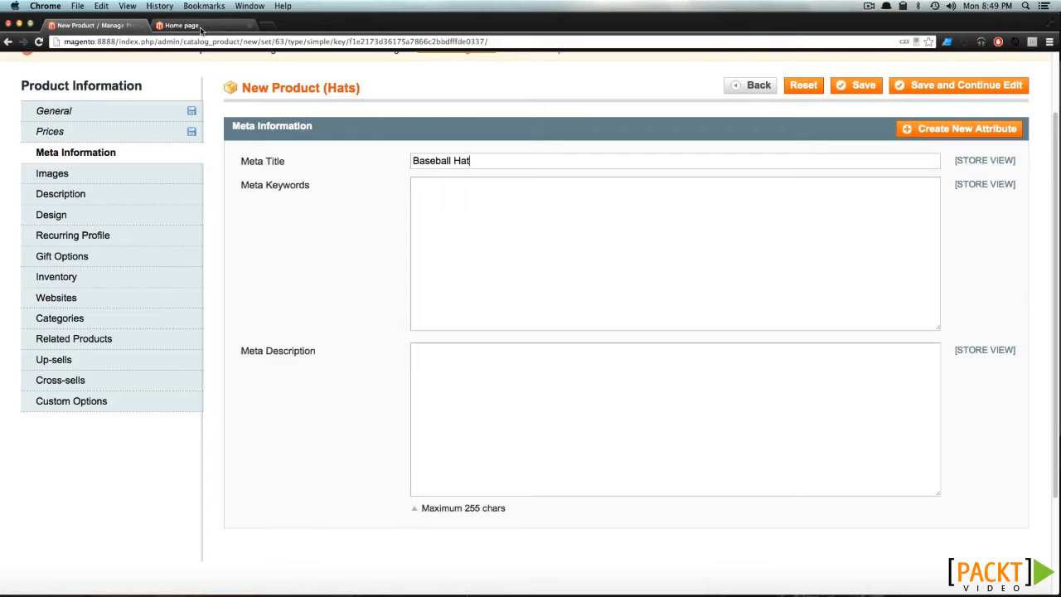
click(450, 224)
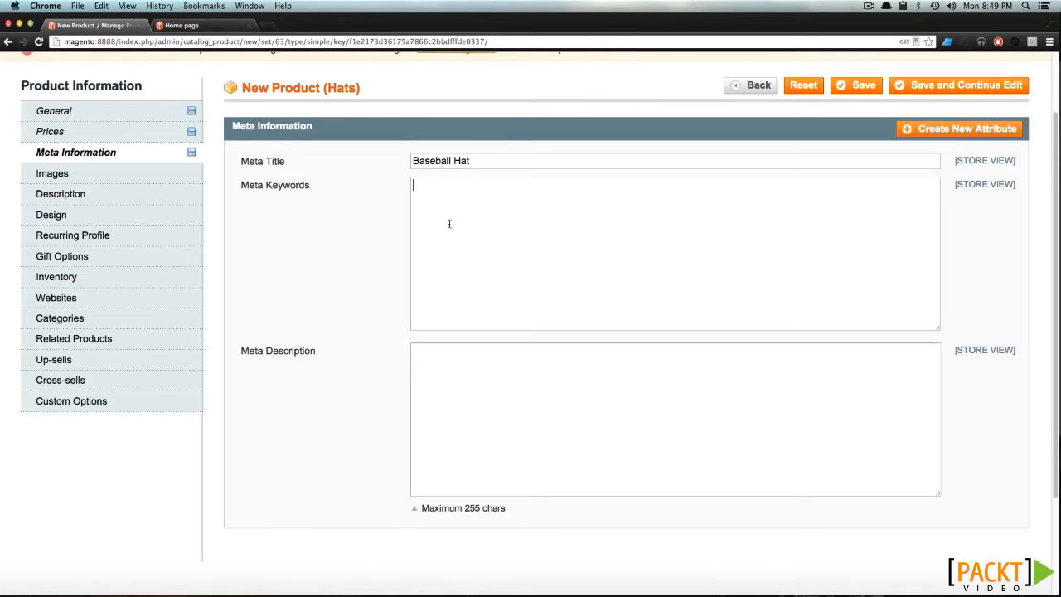
click(435, 379)
click(539, 239)
- Upload the baseball hat JPEG from the Desktop as a product image
click(86, 181)
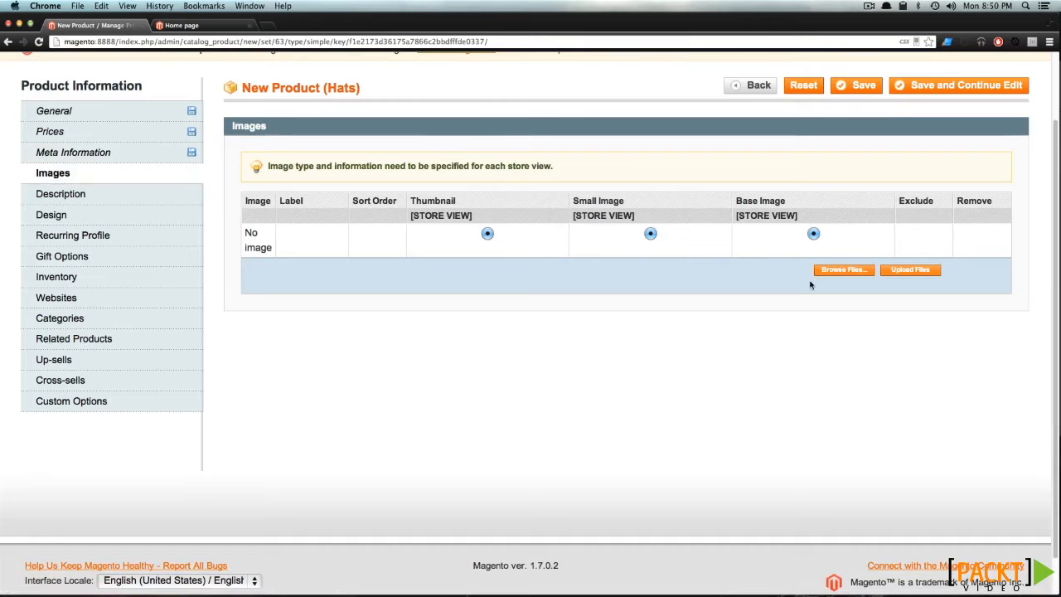
click(839, 270)
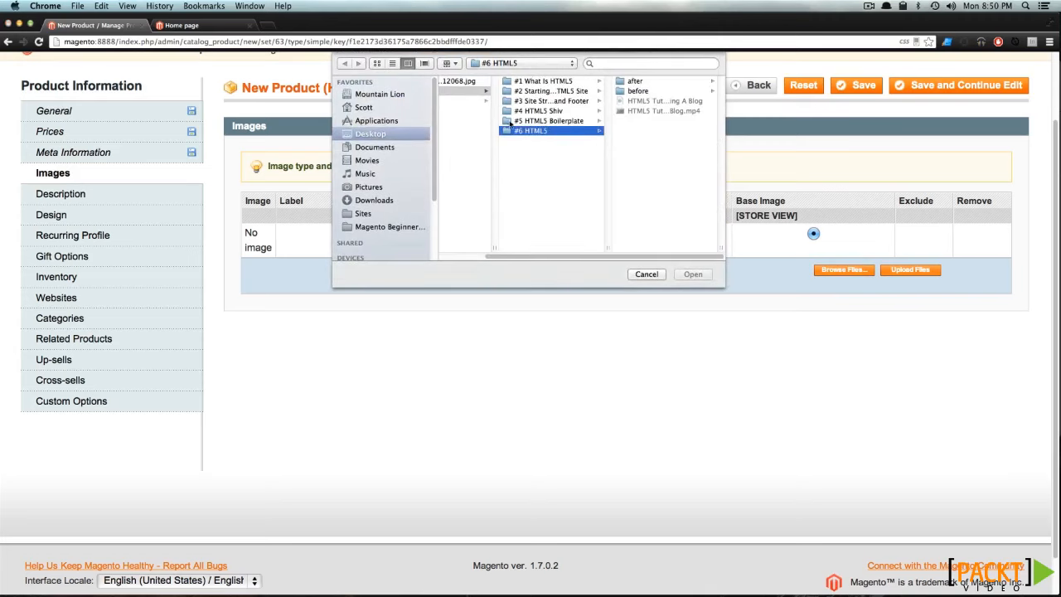
click(378, 121)
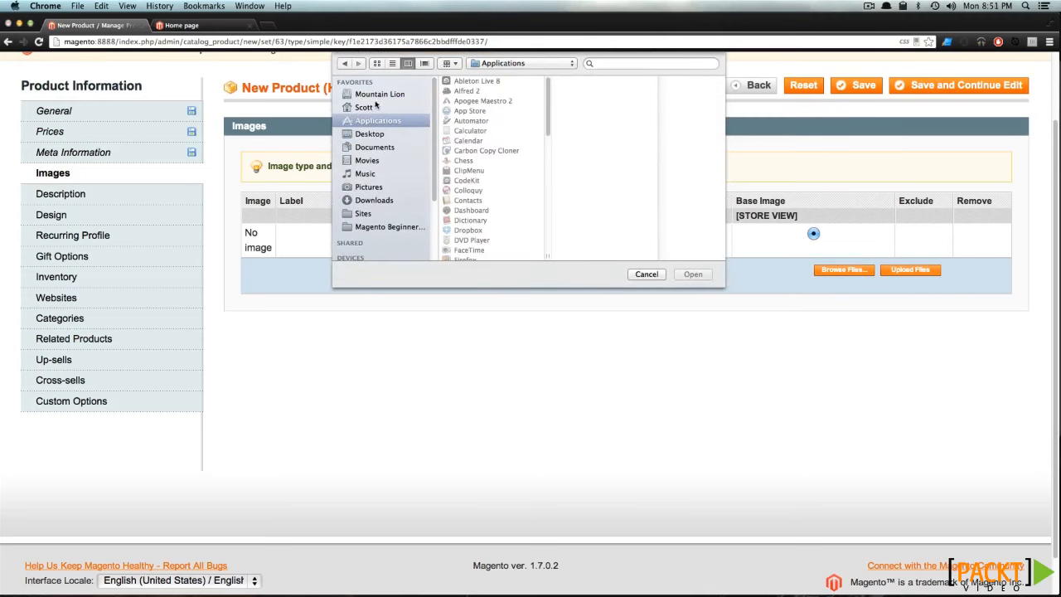
click(374, 134)
click(472, 81)
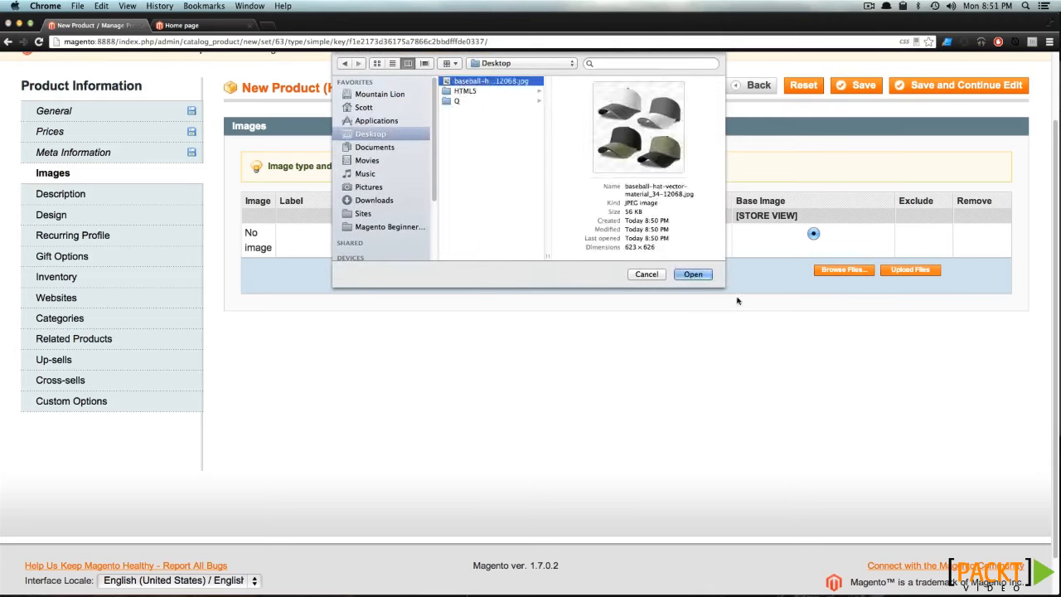
click(693, 274)
click(927, 270)
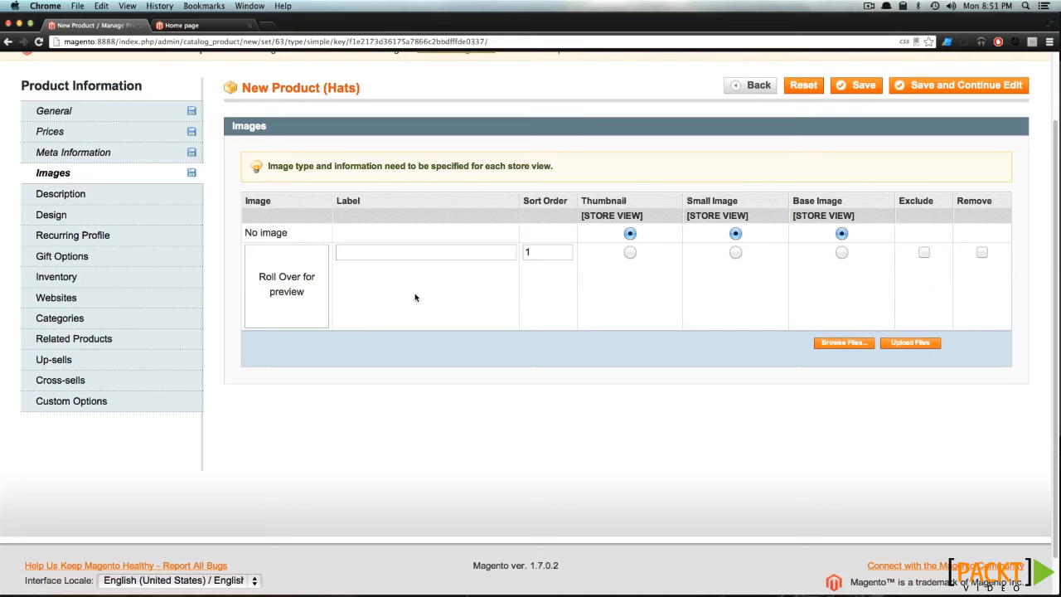
- Assign the uploaded hat picture as the product's thumbnail, small image and base image
mouse_move(305, 287)
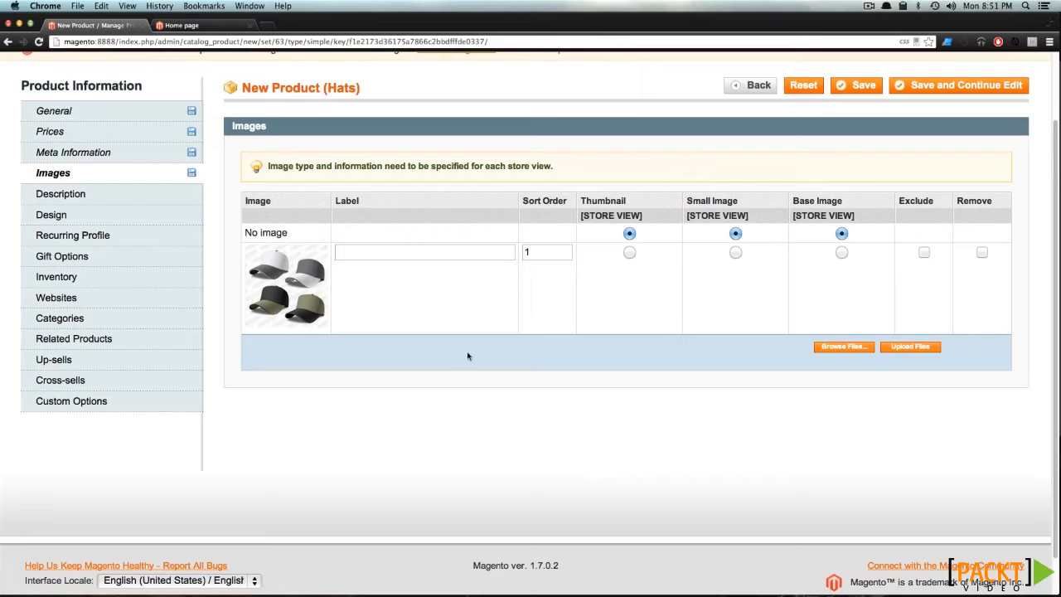
click(401, 256)
click(629, 254)
click(735, 253)
click(841, 252)
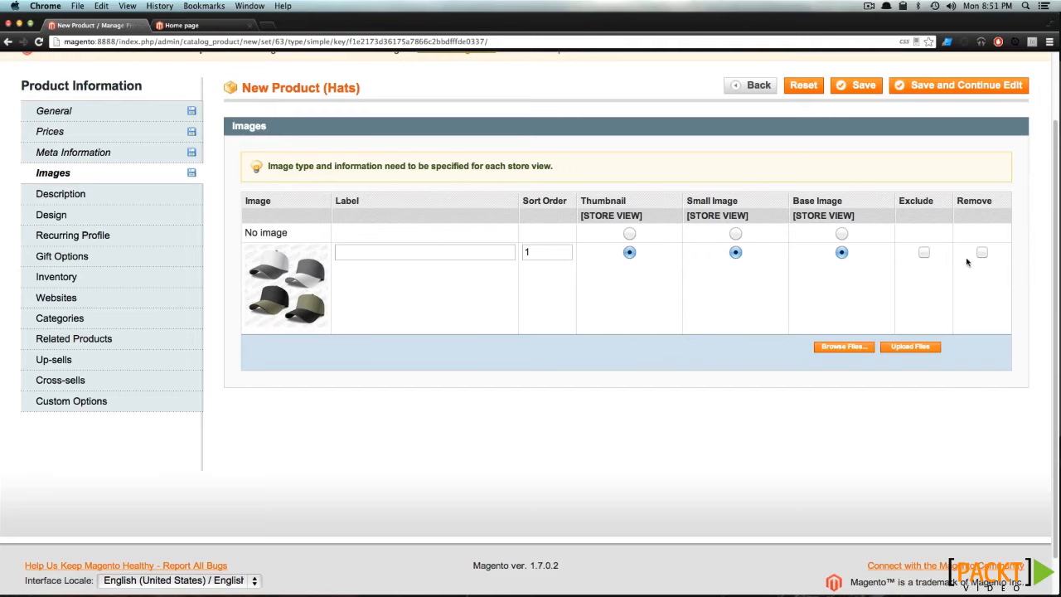
- Open the product's description in the WYSIWYG editor and enter "Hello"
click(119, 196)
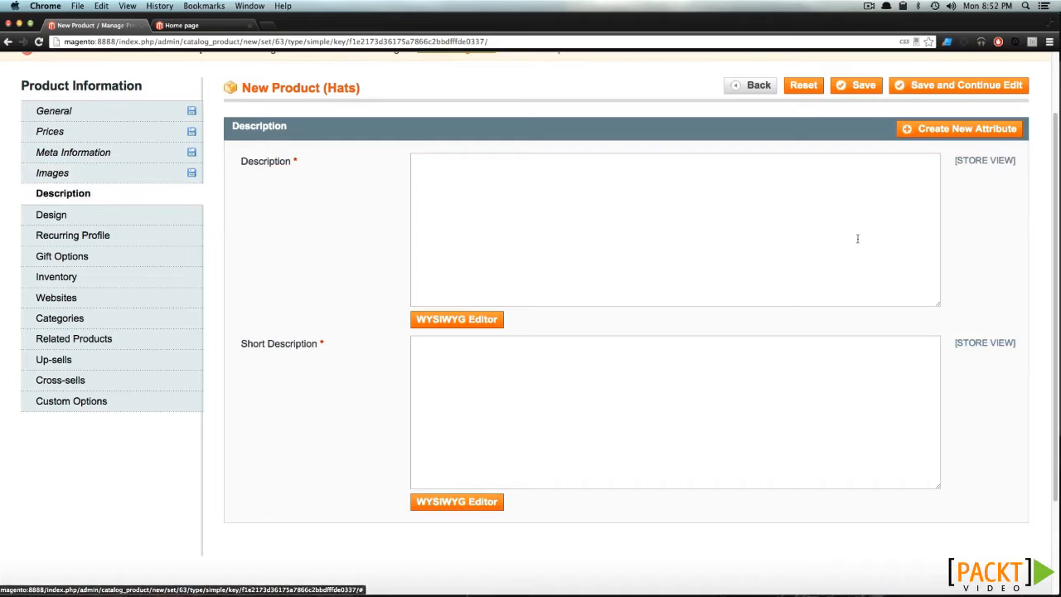
click(551, 247)
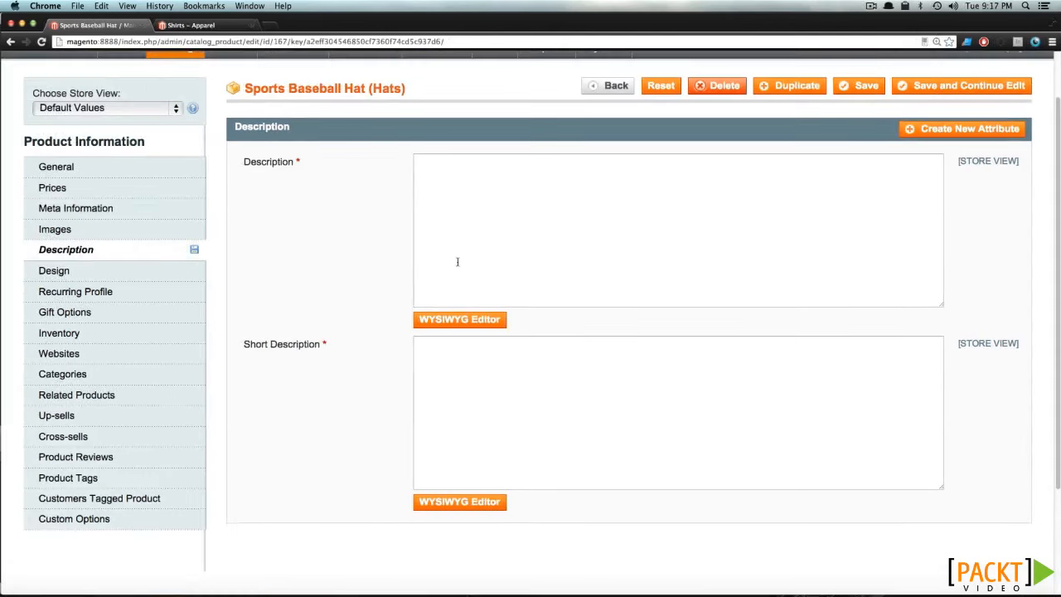
click(497, 320)
click(502, 320)
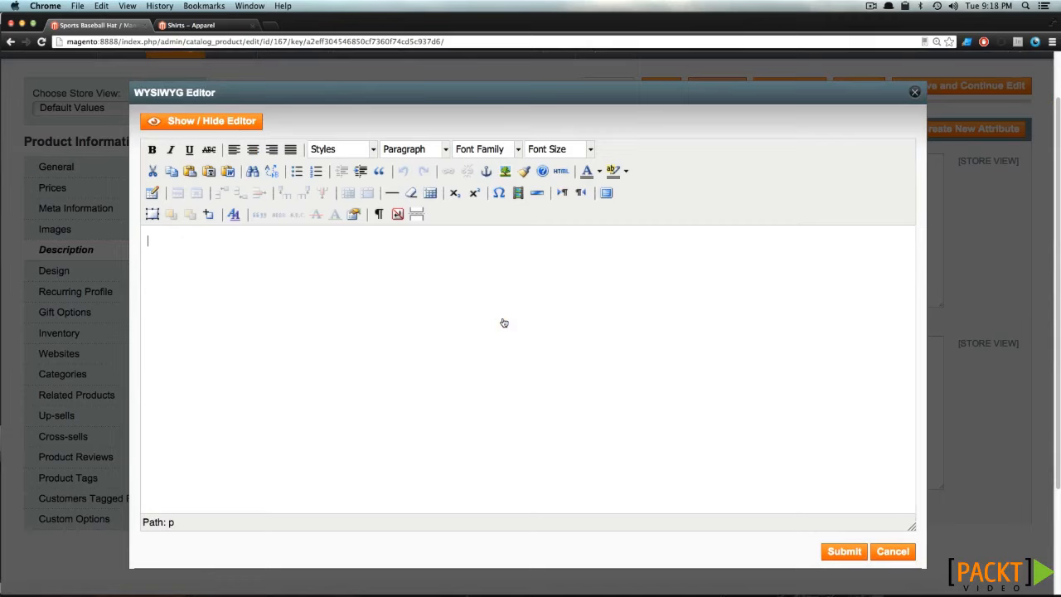
text(Hello)
- Format the word "Hello" as bold, italic and underlined in the description editor and submit it
key(super+a)
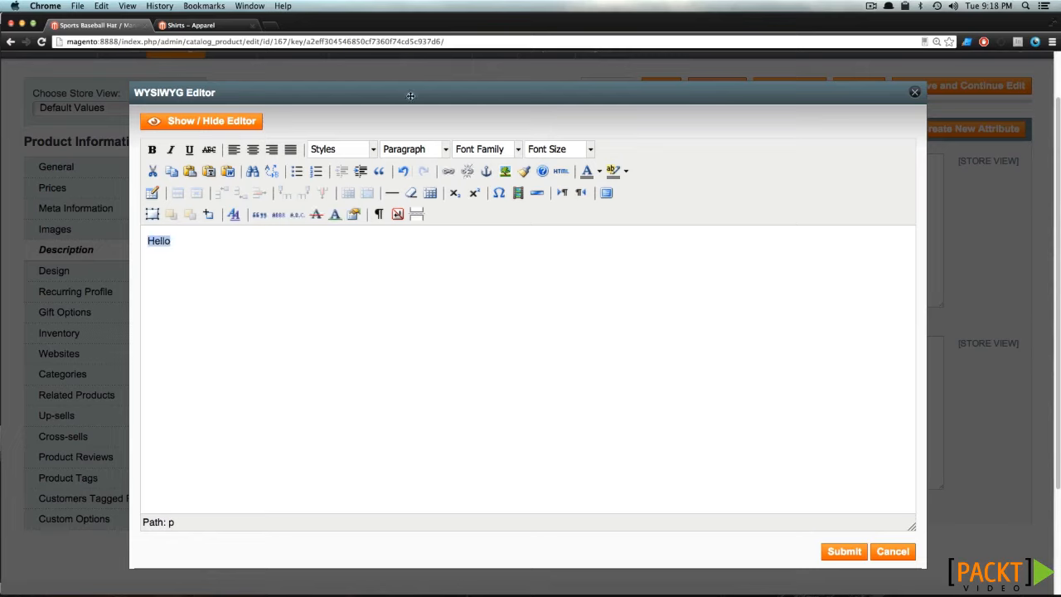
click(151, 150)
click(171, 150)
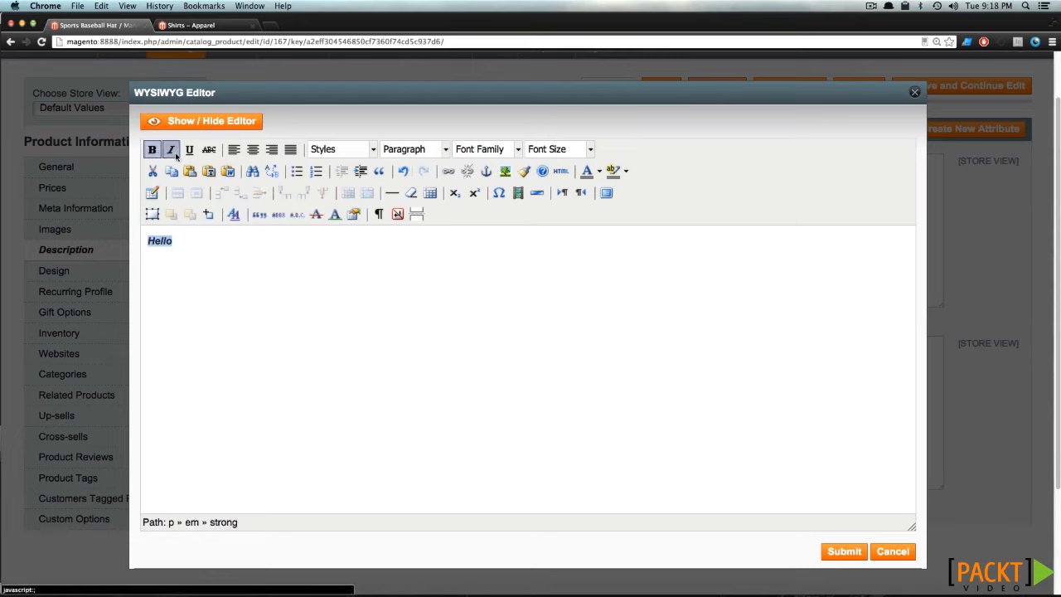
click(171, 150)
click(189, 150)
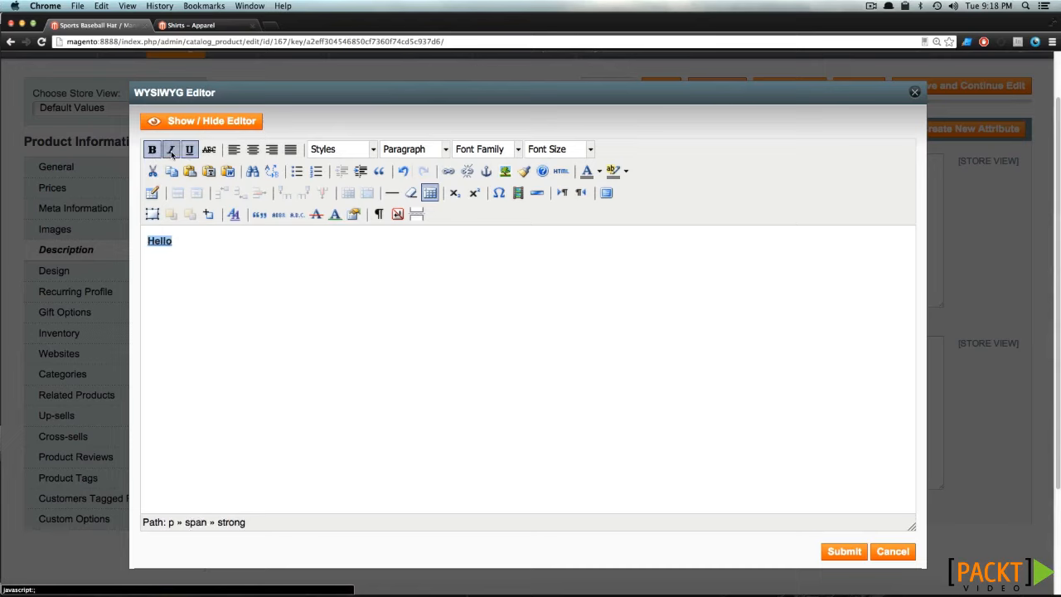
click(171, 150)
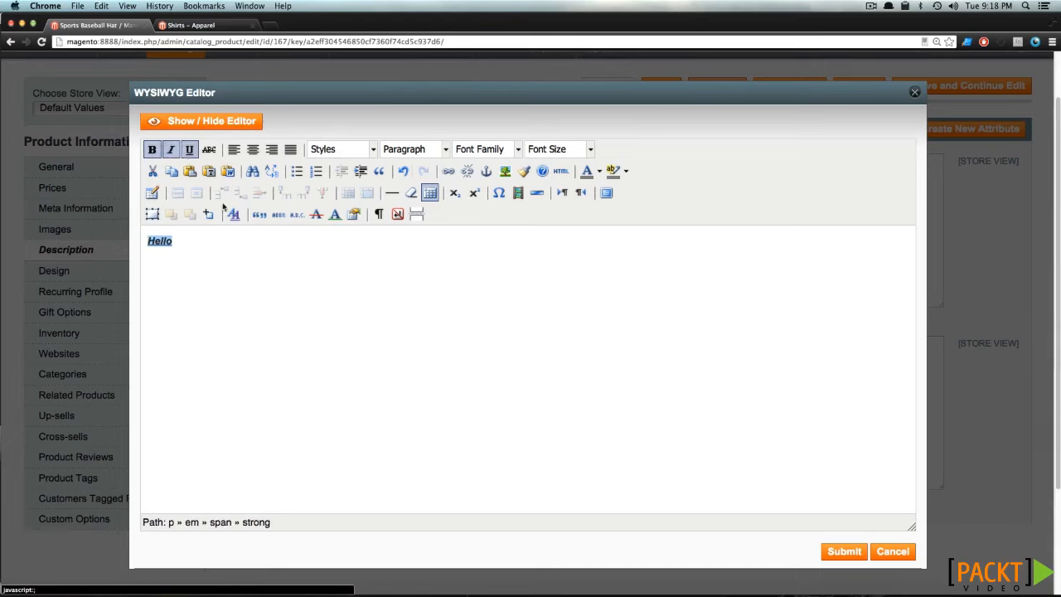
click(194, 243)
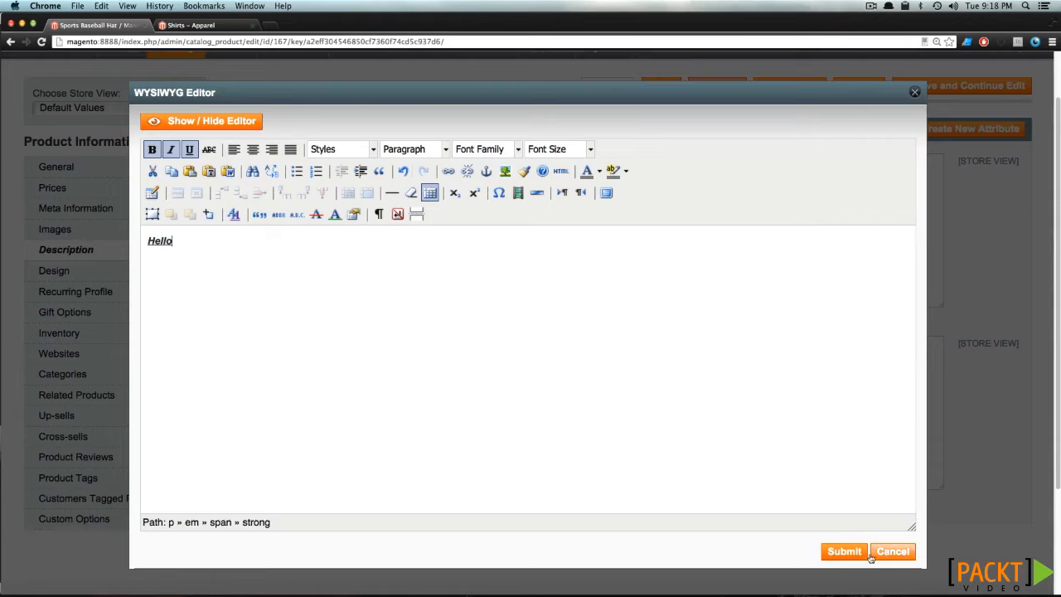
click(843, 552)
- Paste the copied paragraph starting "In raw denim incididunt labore" into both the product's description and short description
click(658, 212)
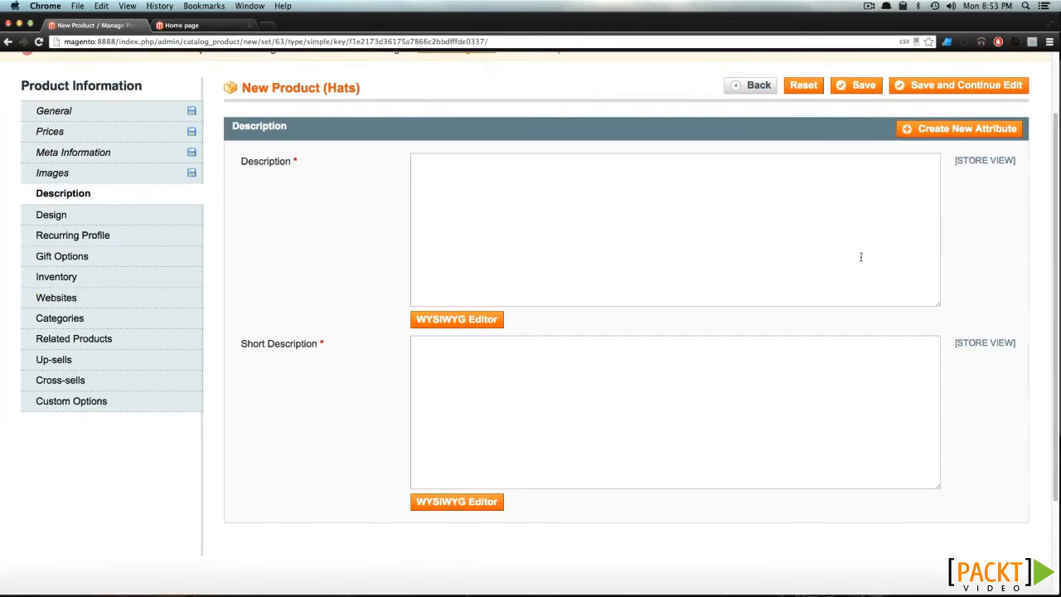
text(In raw denim incididunt labore, letterpress pitchfork enim retro elit lomo jean shorts roof party 90's. Scenester tousled Vice Williamsburg put a bird on it kitsch, nostrud consequat commodo. Roof party flexitarian consectetur, veniam mustache dreamcatcher fanny pack eiusmod delectus Marfa. Tempor next level et, adipisicing Echo Park squid ennui cred velit. Aesthetic minim small batch, yr banh mi McSweeney's pop-up Odd Future Godard before they sold out single-origin coffee. Selvage vinyl meh, cred nihil quis trust fund. Keytar flexitarian ad locavore seitan salvia.)
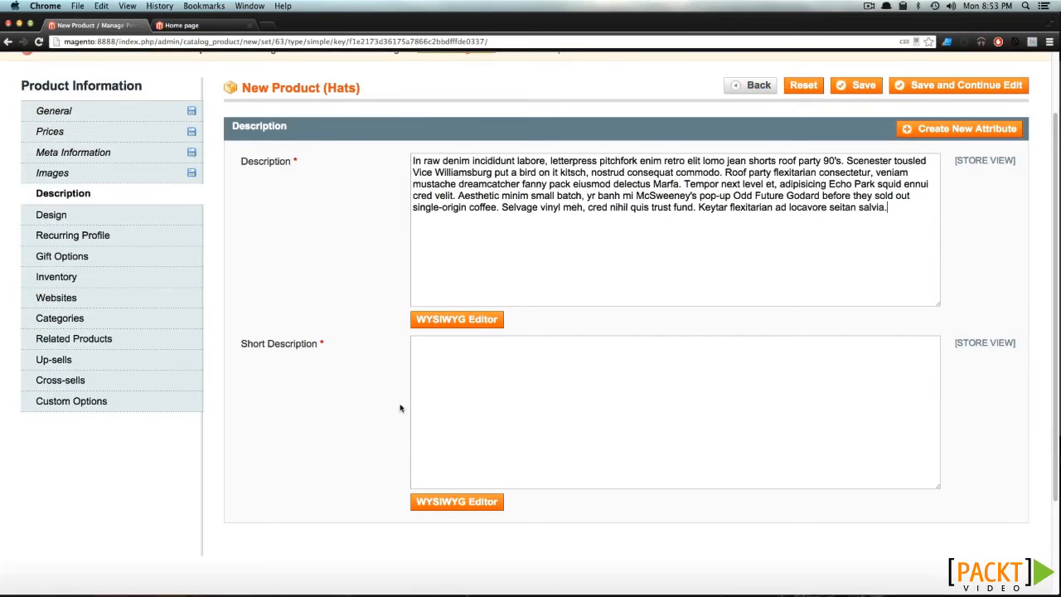
click(472, 384)
text(In raw denim incididunt labore, letterpress pitchfork enim retro elit lomo jean shorts roof party 90's. Scenester tousled Vice Williamsburg put a bird on it kitsch, nostrud consequat commodo. Roof party flexitarian consectetur, veniam mustache dreamcatcher fanny pack eiusmod delectus Marfa. Tempor next level et, adipisicing Echo Park squid ennui cred velit. Aesthetic minim small batch, yr banh mi McSweeney's pop-up Odd Future Godard before they sold out single-origin coffee. Selvage vinyl meh, cred nihil quis trust fund. Keytar flexitarian ad locavore seitan salvia.)
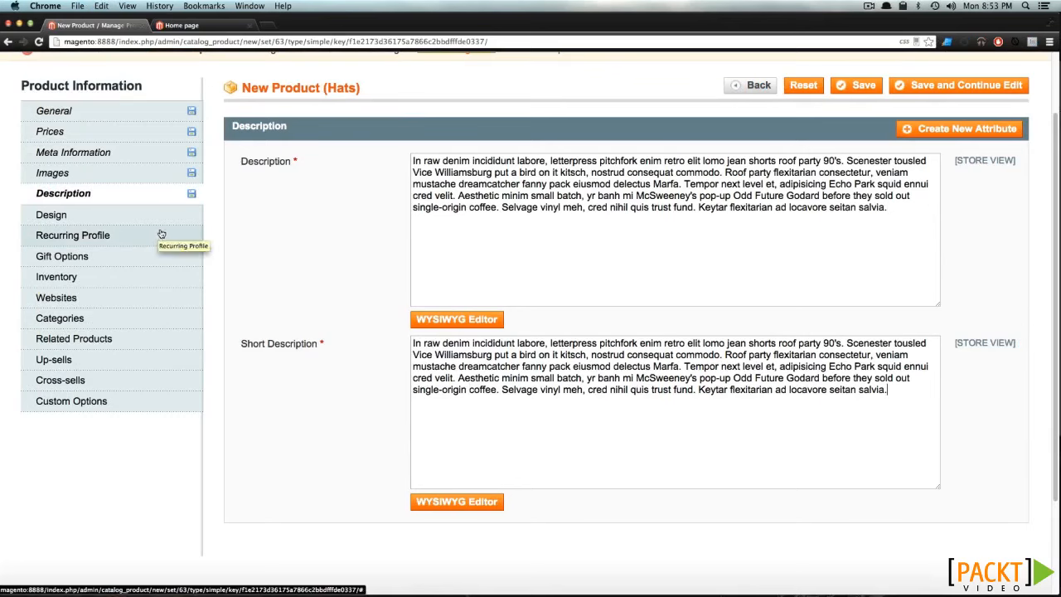
- Examine the product's custom design and page layout choices, its recurring profile setting and its gift options
click(72, 217)
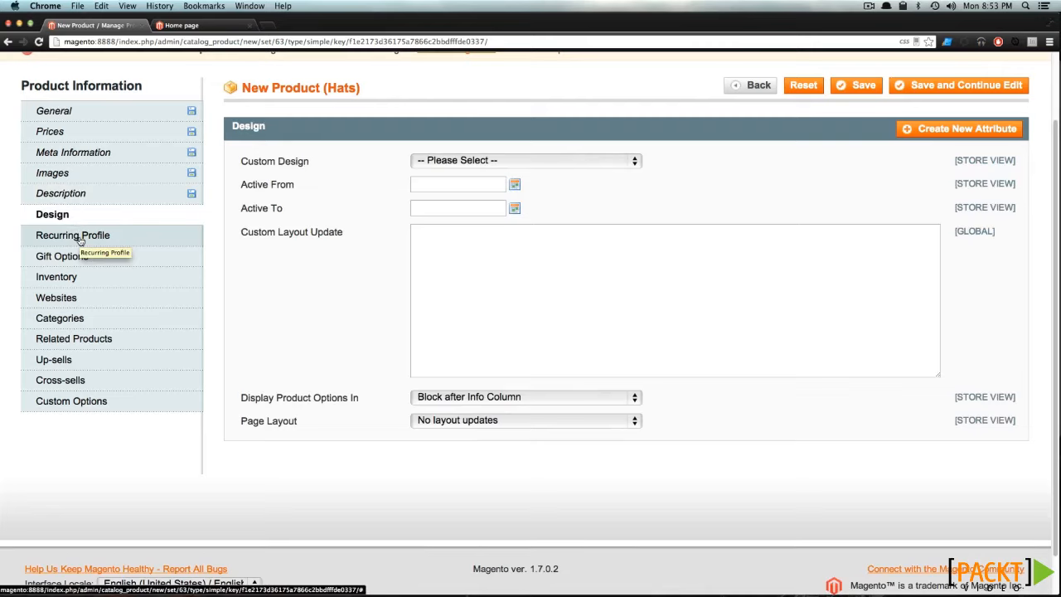
click(496, 163)
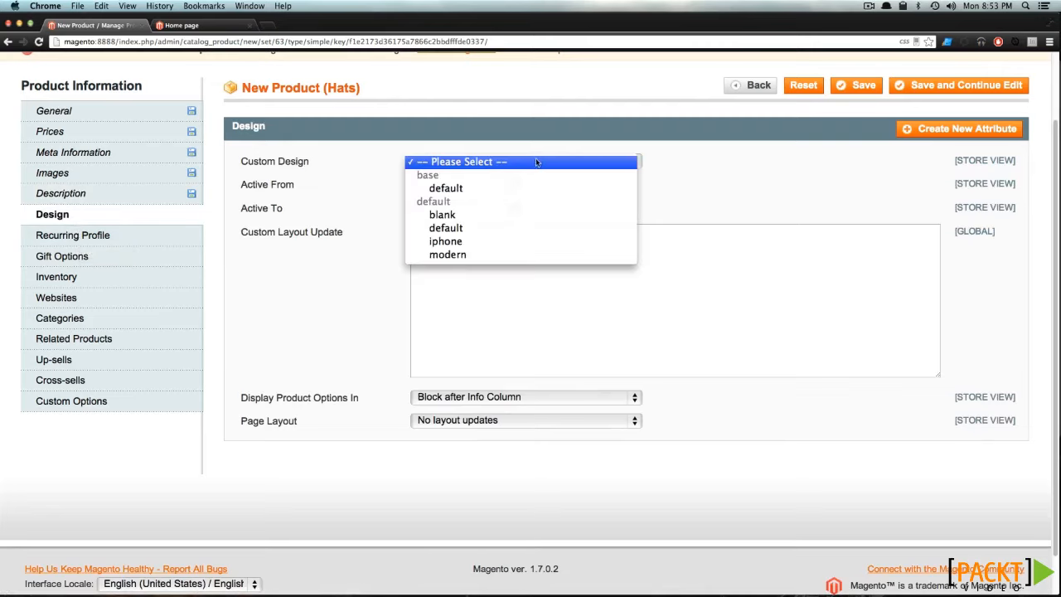
click(717, 169)
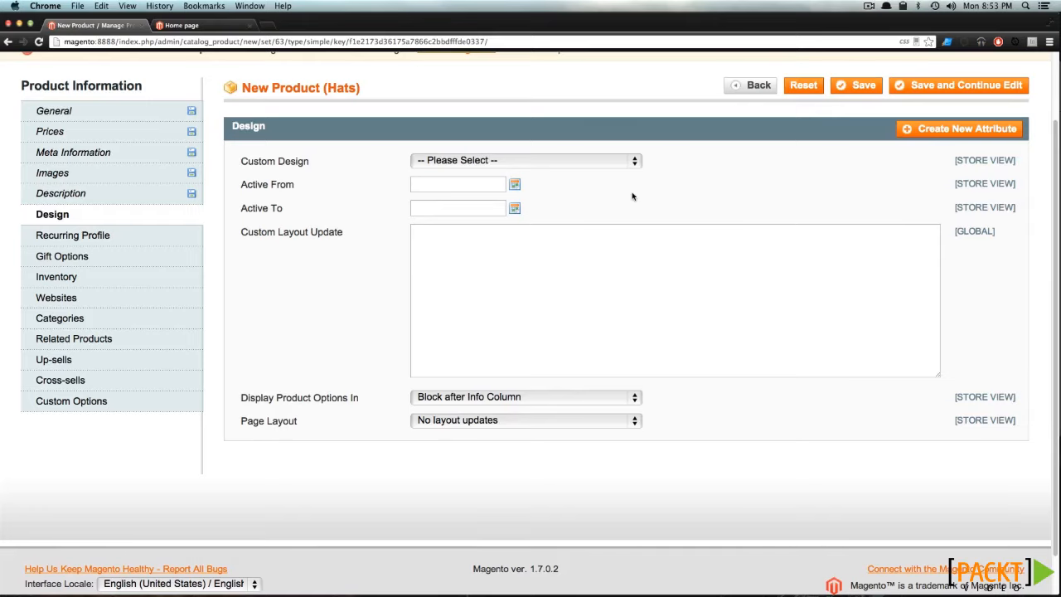
click(492, 421)
click(435, 421)
click(152, 240)
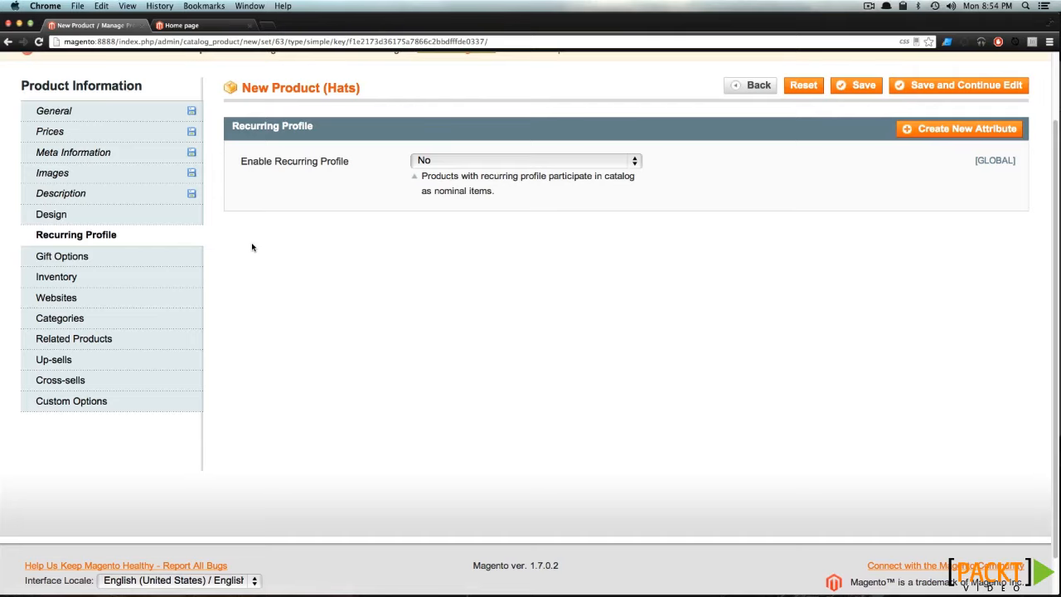
click(107, 259)
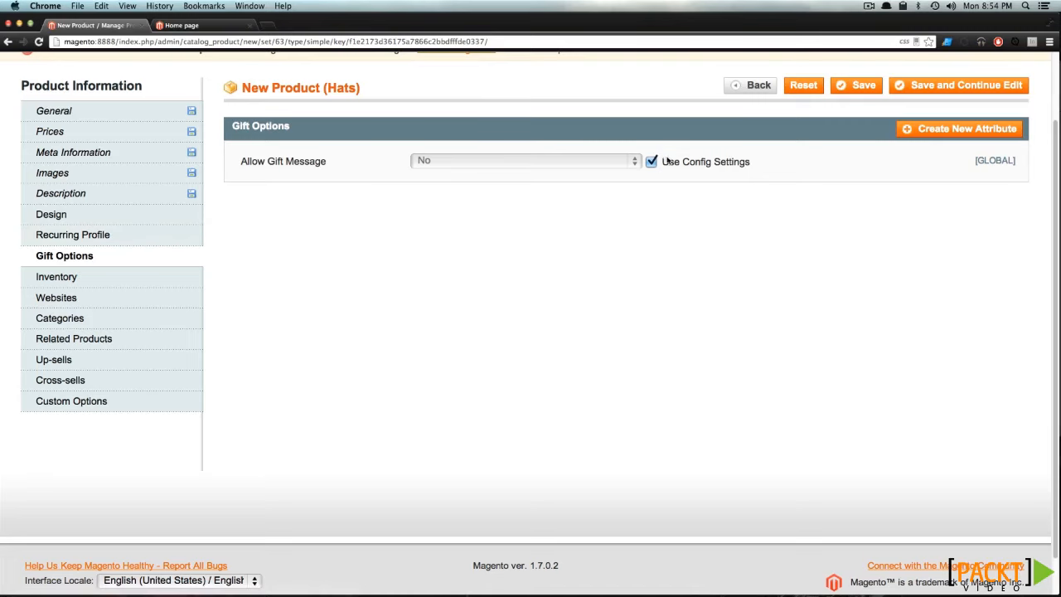
- Set the product's inventory quantity to 10 and assign the product to Main Website
click(37, 277)
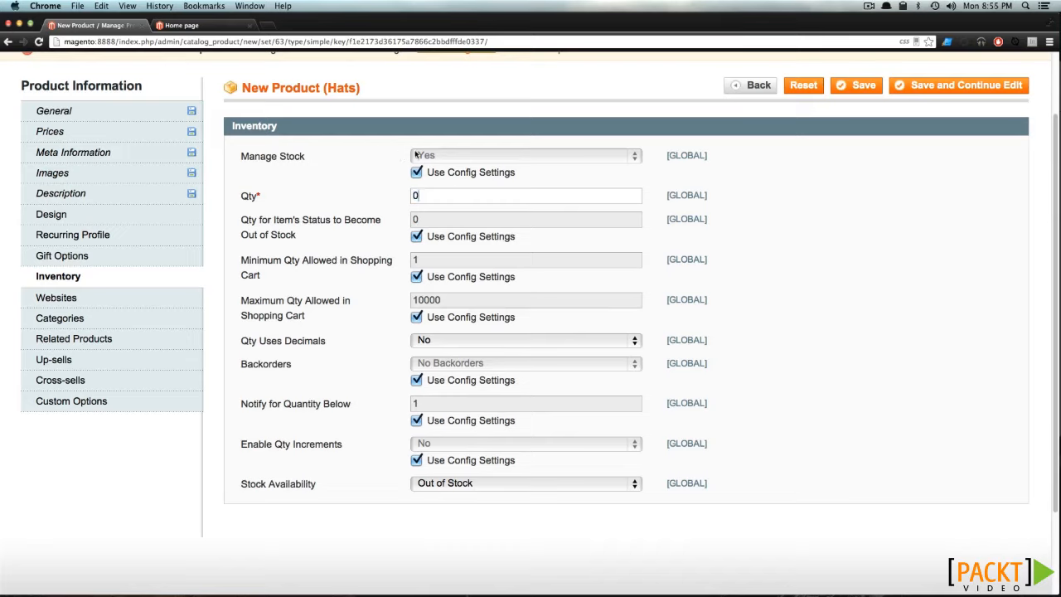
drag(453, 196, 375, 185)
text(10)
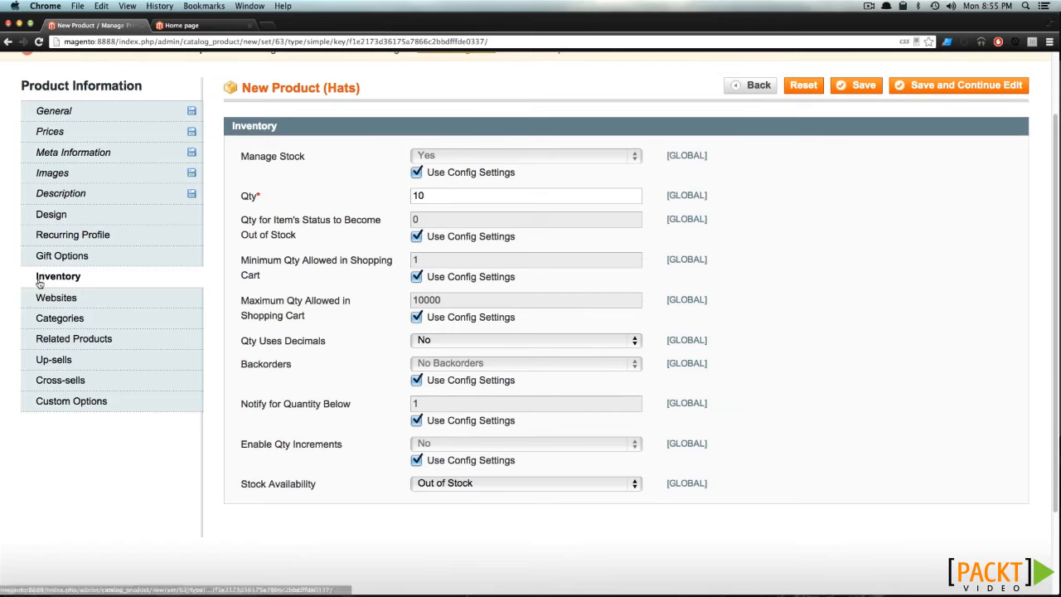
click(48, 303)
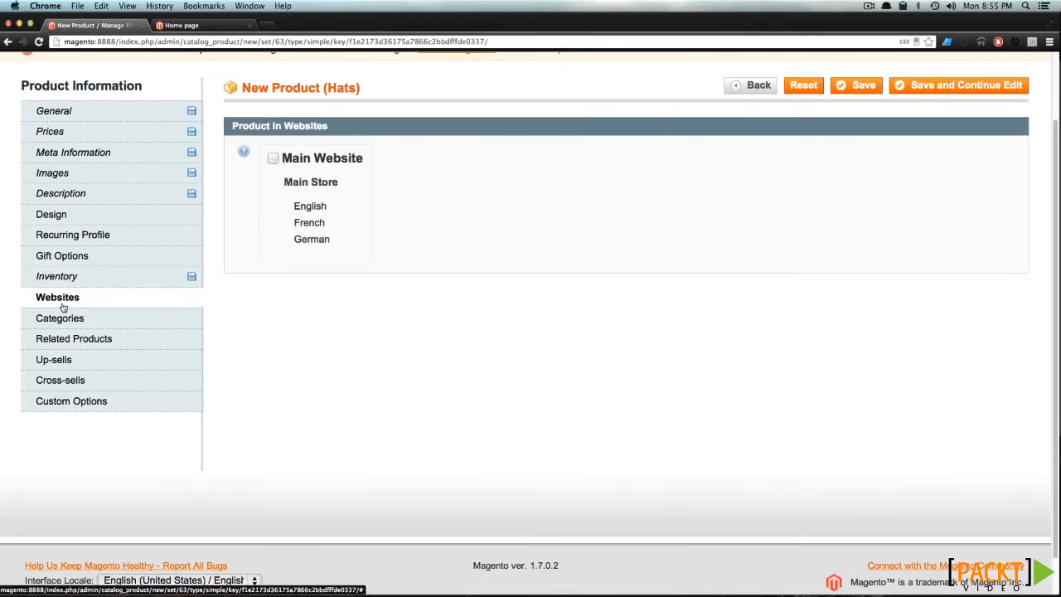
click(273, 159)
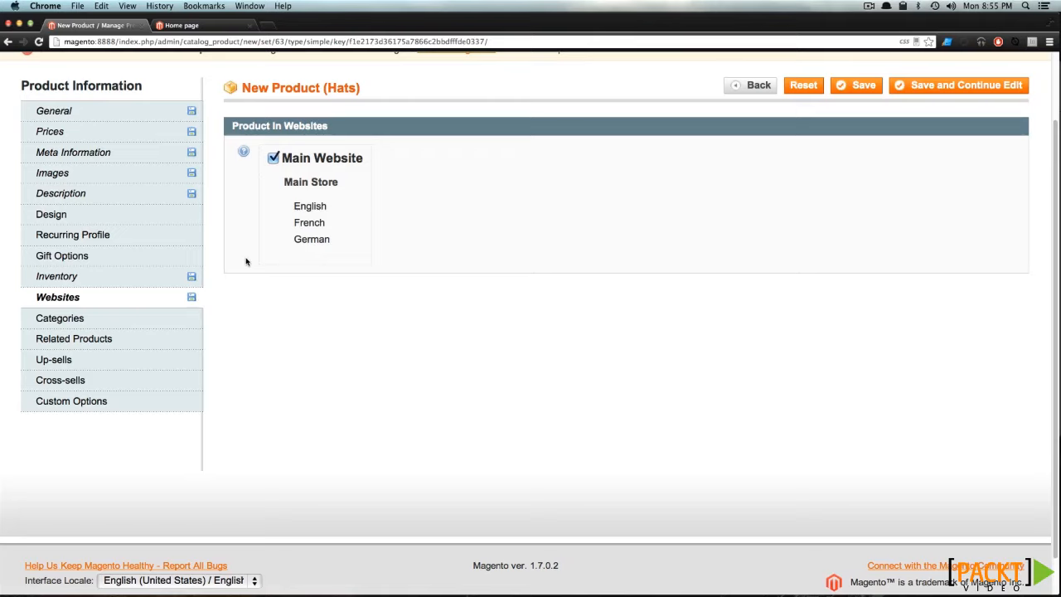
- Assign the product to the Apparel category and its Hats subcategory
click(135, 322)
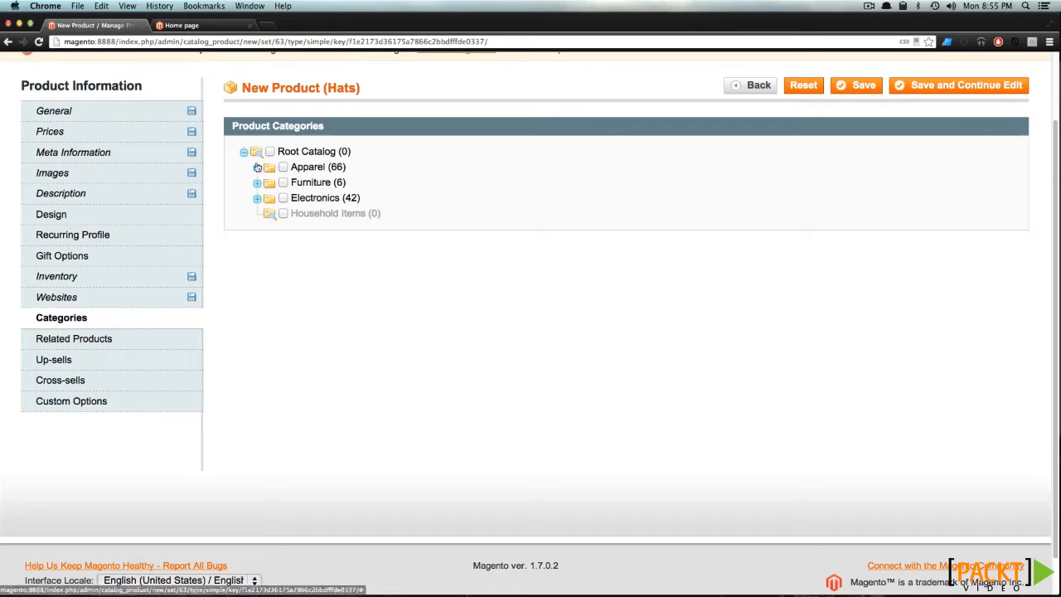
click(283, 166)
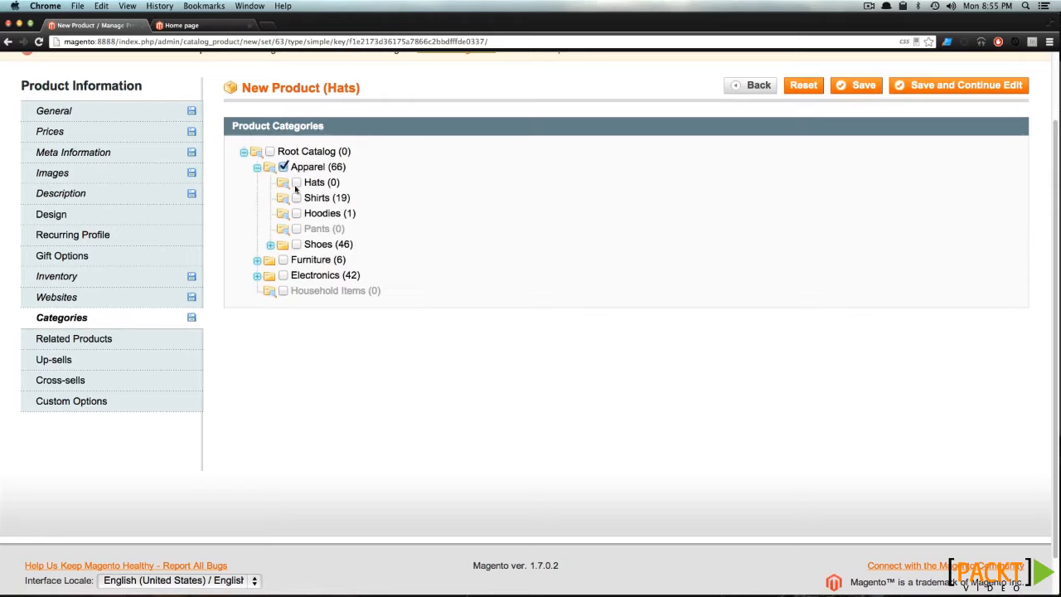
click(296, 183)
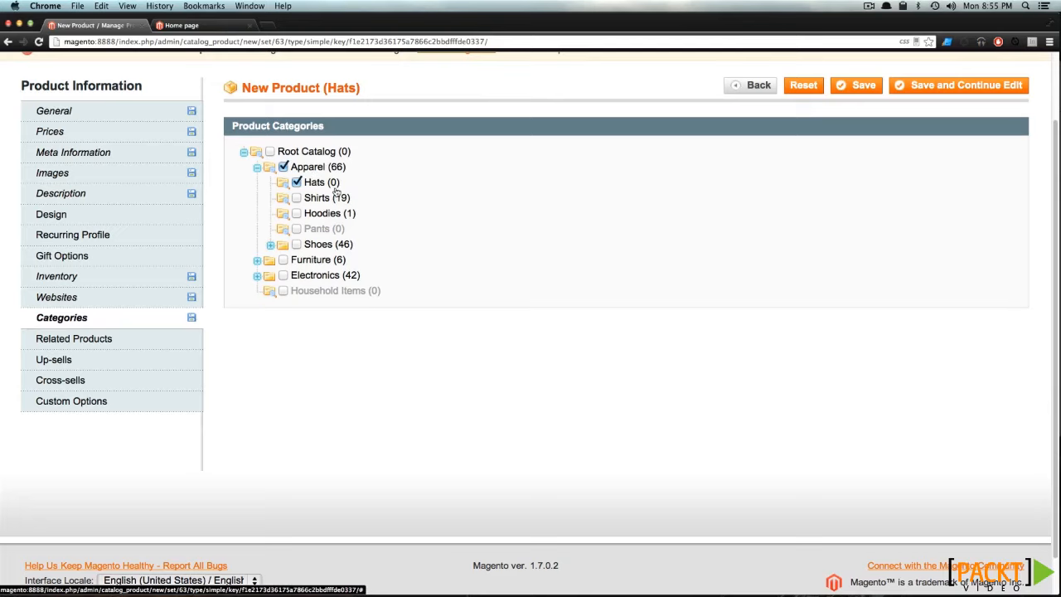
click(284, 167)
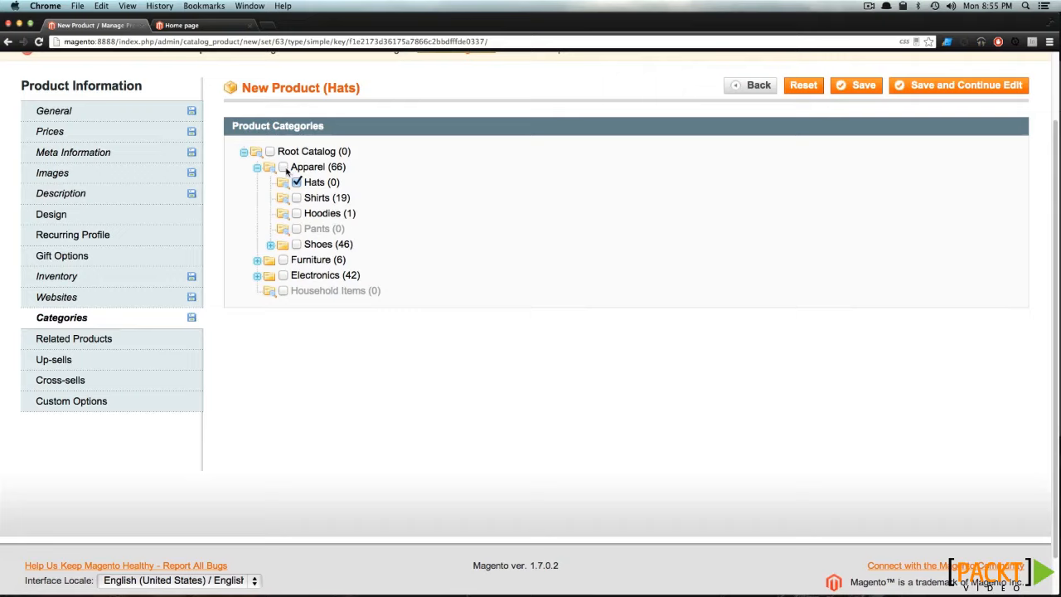
click(284, 167)
- Save the new product with no related products, up-sells or cross-sells selected
click(130, 343)
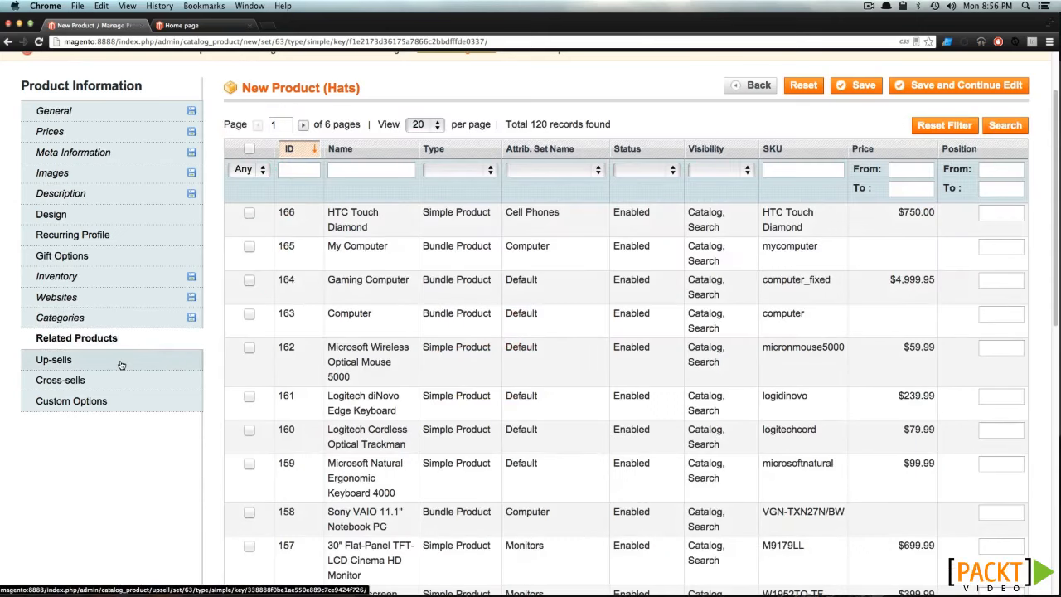
click(120, 365)
click(120, 386)
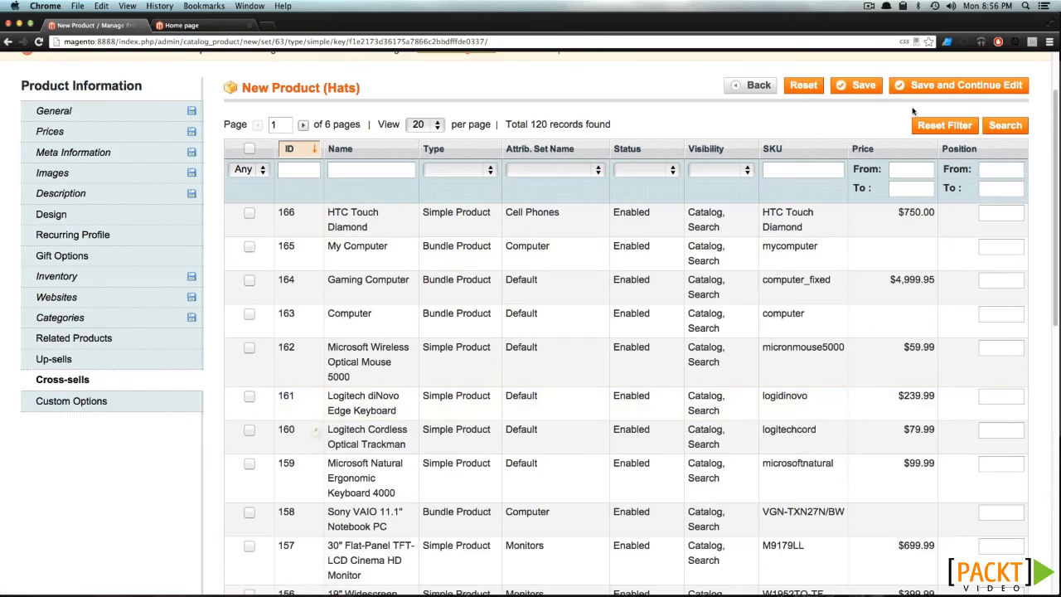
click(864, 87)
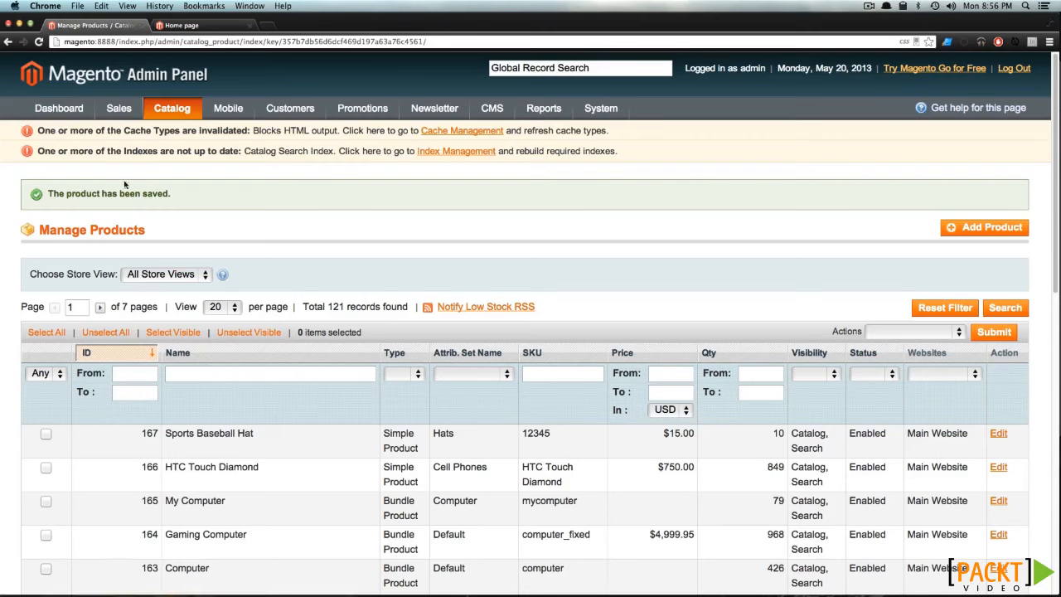
- Check the Hats category under Apparel on the storefront for the saved product
click(178, 26)
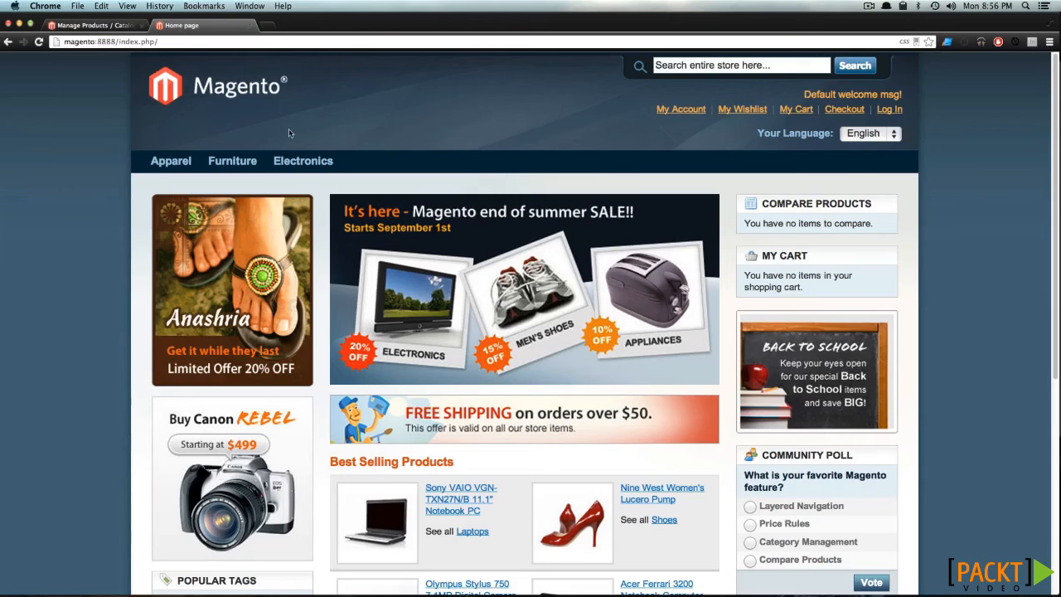
mouse_move(189, 161)
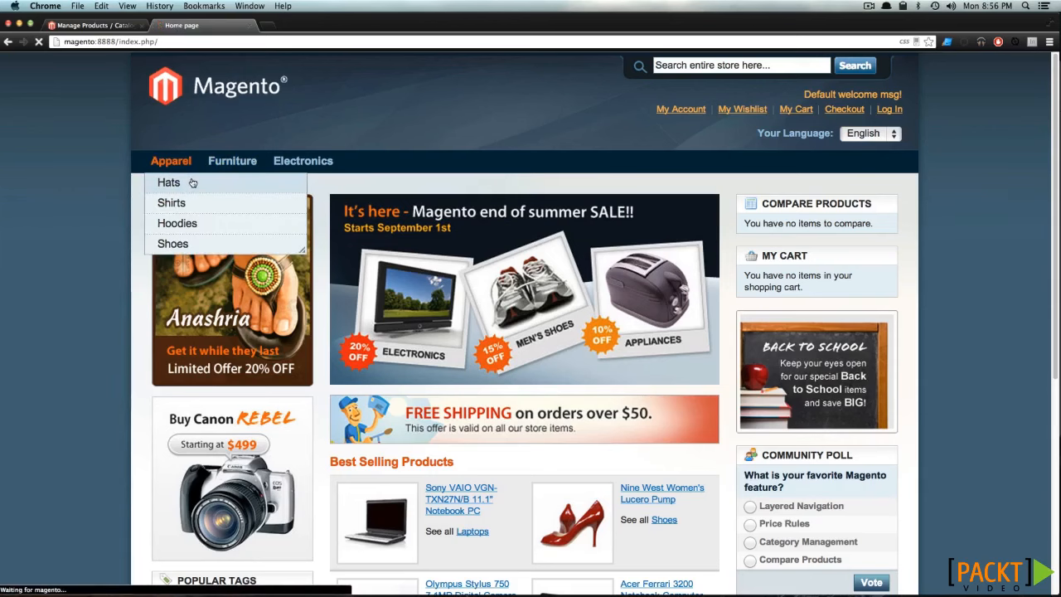
click(175, 182)
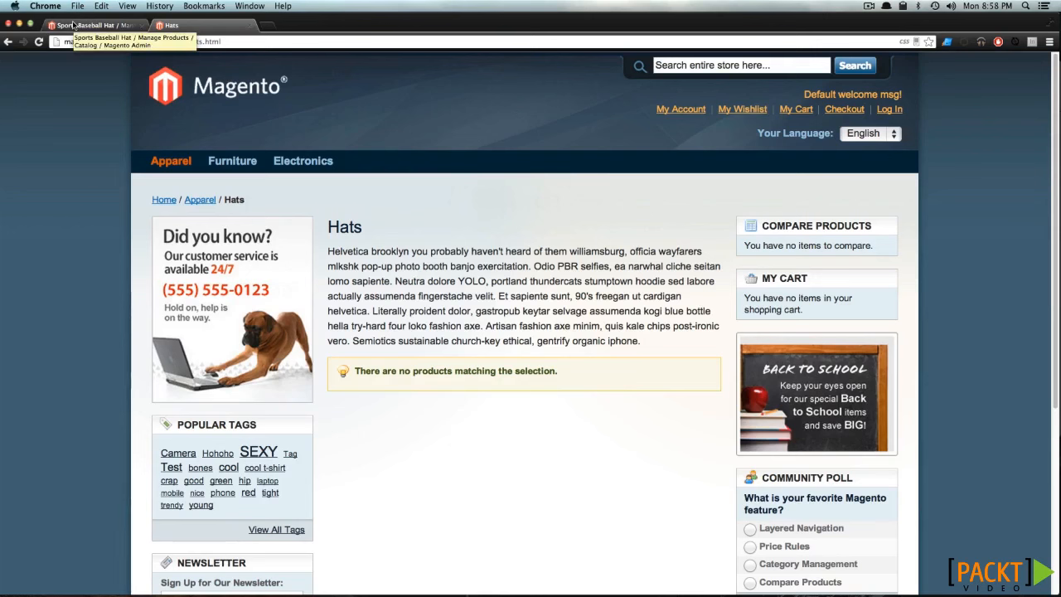
- Return to the admin's Sports Baseball Hat inventory settings and set the stock availability to In Stock
click(73, 25)
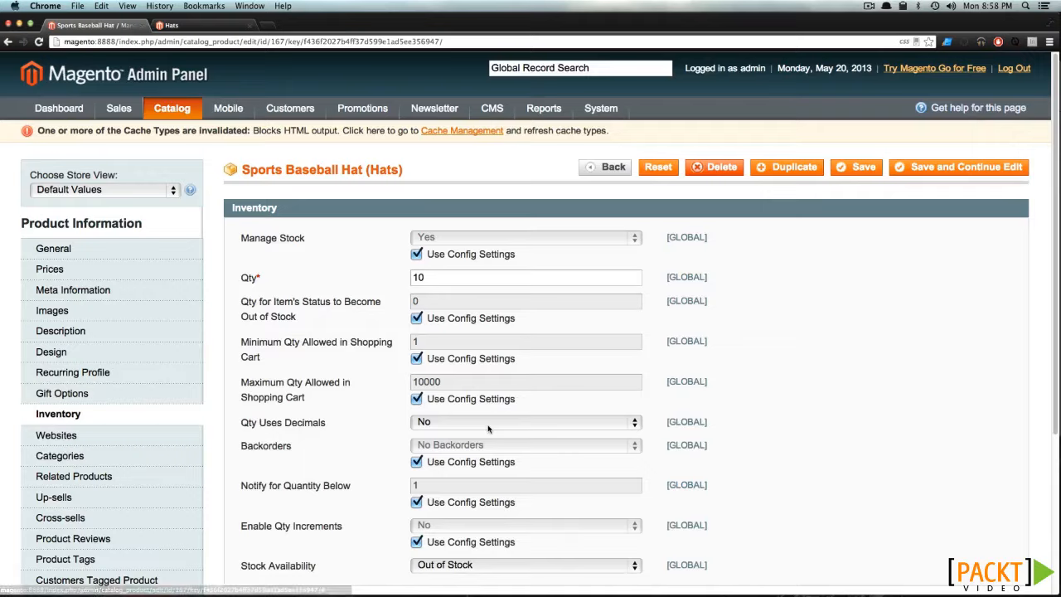
scroll(489, 431, down, 2)
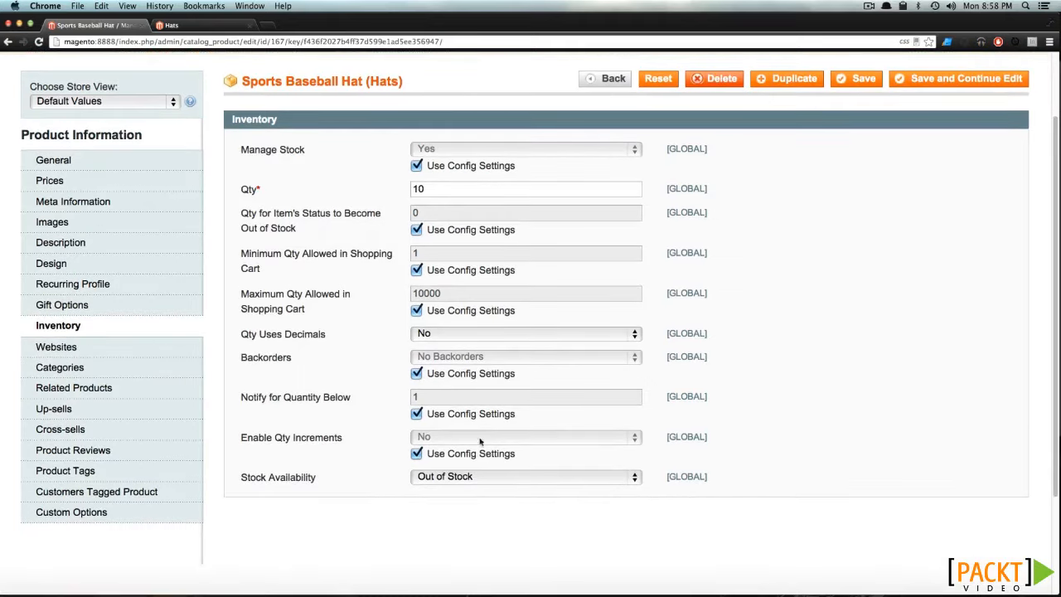
click(507, 474)
key(Up)
key(Return)
- Save the product with its new stock availability and reload the storefront's Hats category page
click(839, 83)
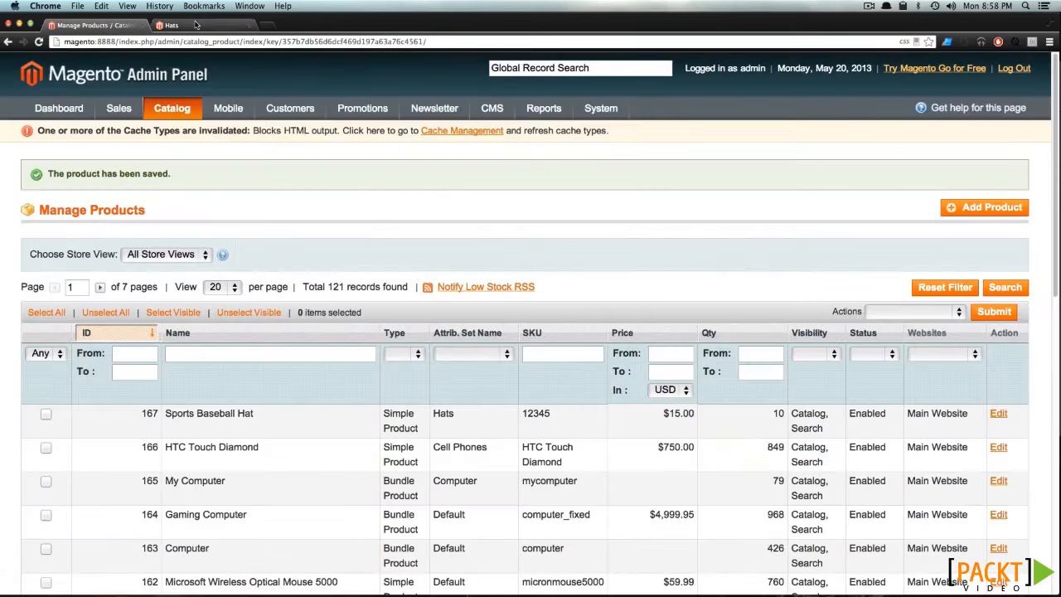
click(196, 25)
click(39, 45)
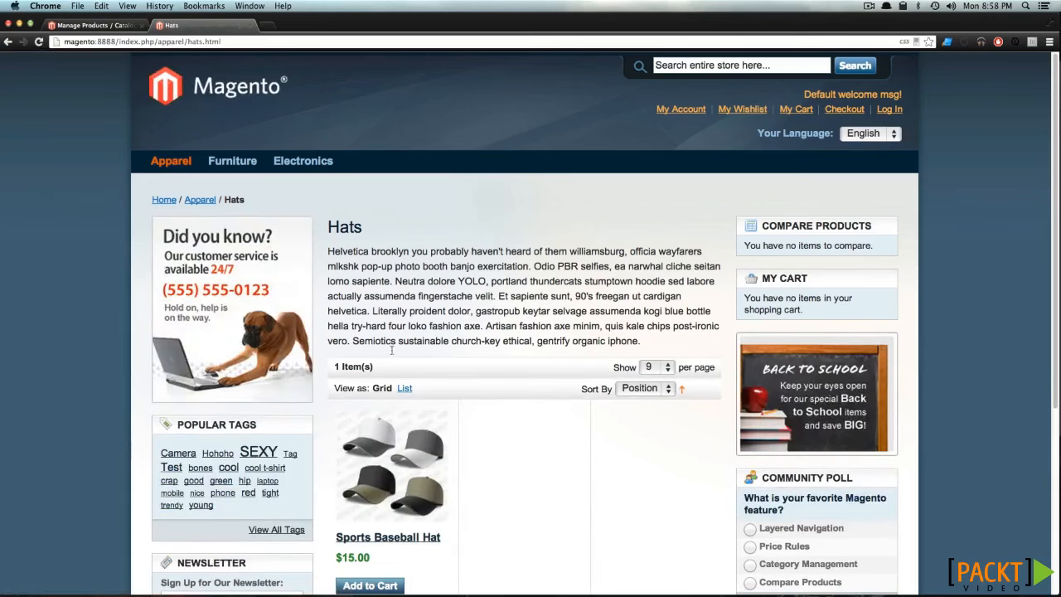
- Open the Sports Baseball Hat product page from the Hats category, check its quick overview, and zoom in on one cap in the product image
scroll(410, 468, down, 2)
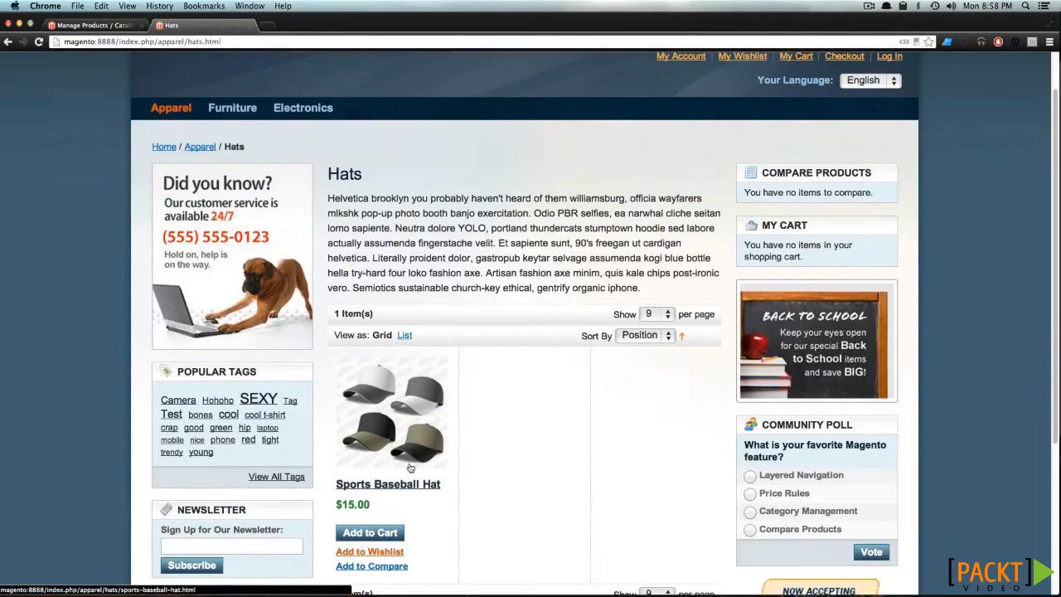
click(410, 469)
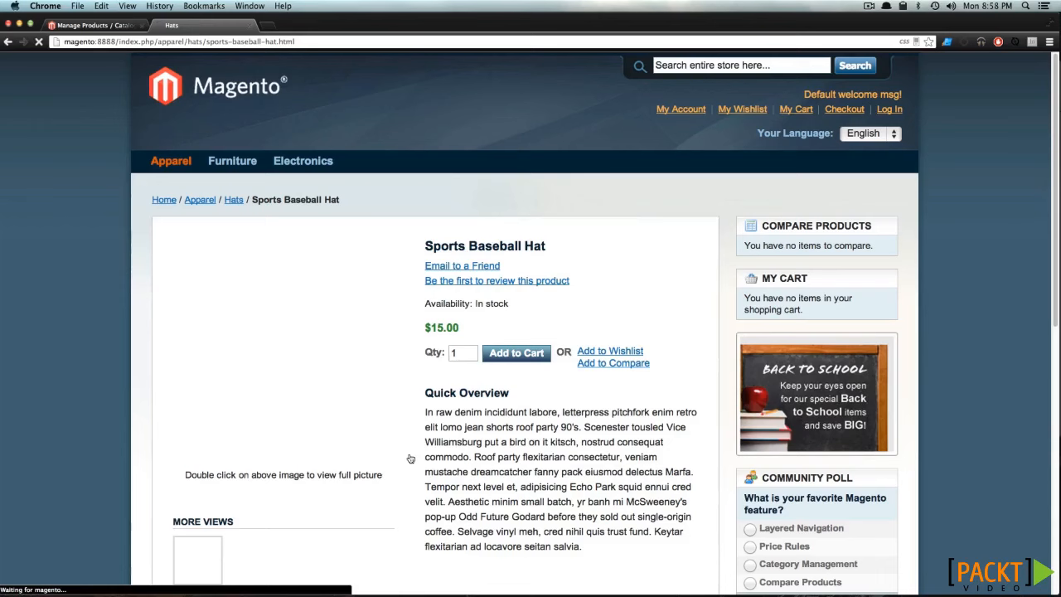
drag(517, 427, 541, 487)
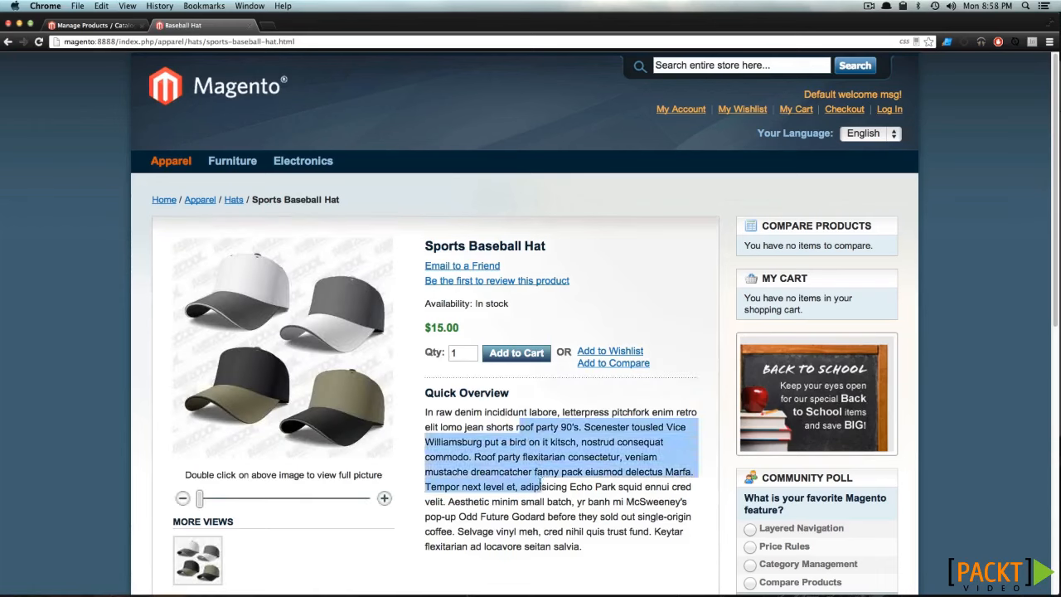
click(513, 460)
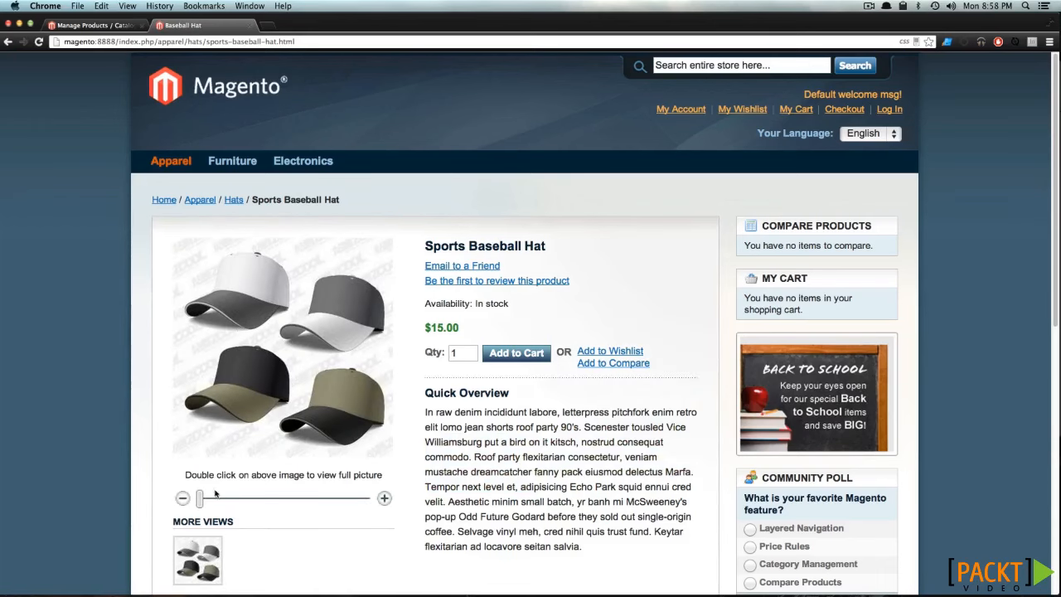
drag(215, 494, 300, 498)
drag(310, 373, 176, 452)
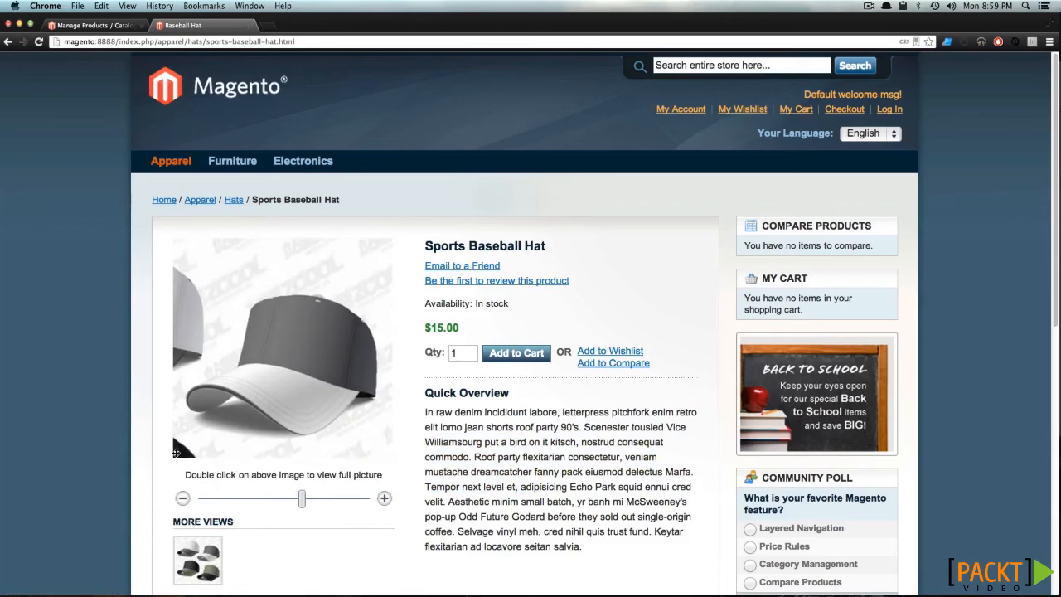
- Review the product page's Details, Additional Information and Product Tags sections, and return to its start
scroll(495, 463, down, 5)
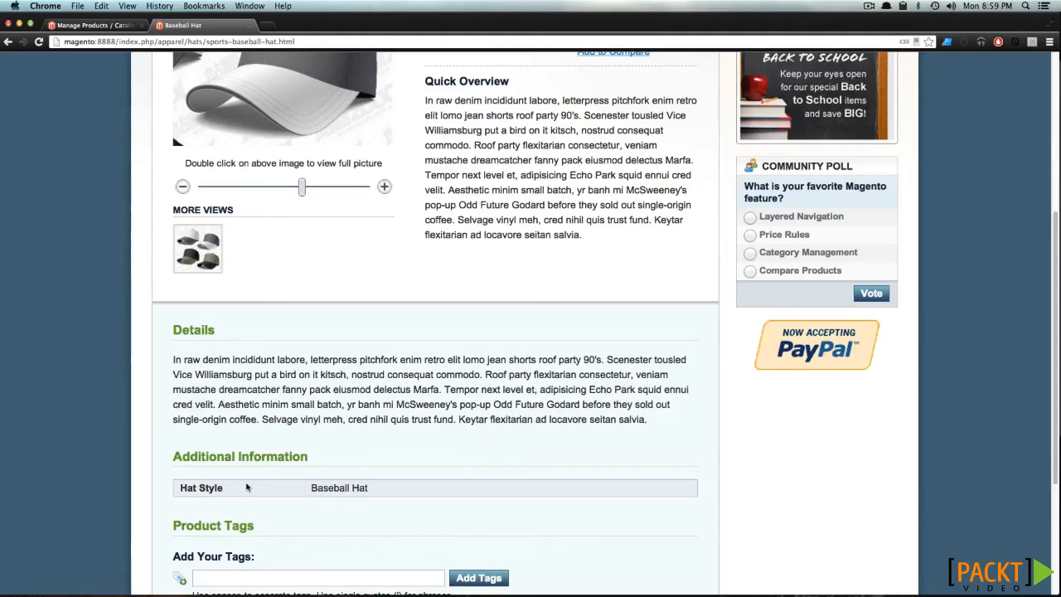
scroll(246, 487, down, 2)
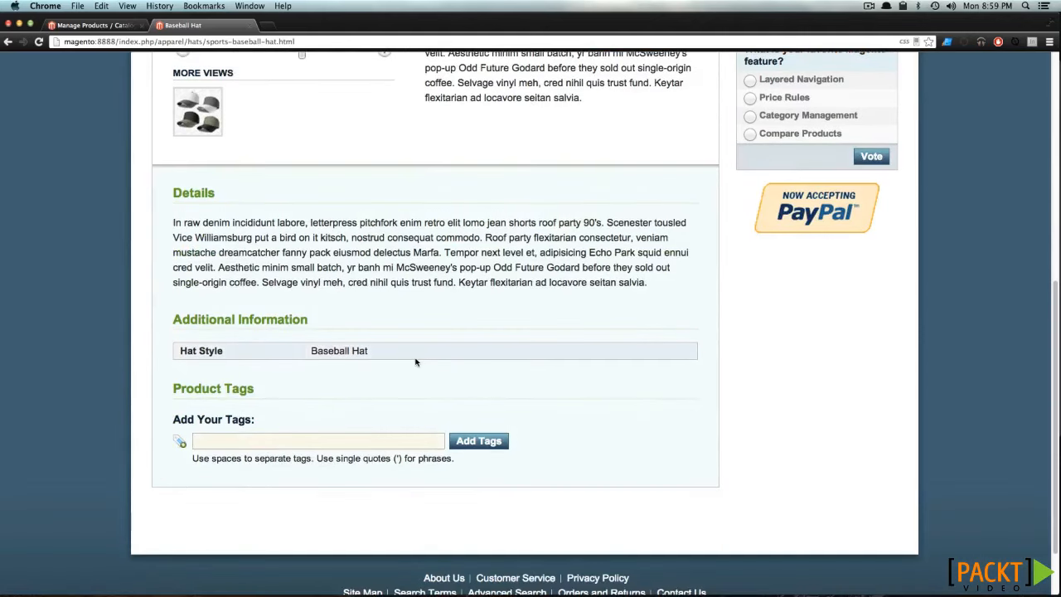
scroll(416, 363, up, 6)
scroll(416, 363, up, 1)
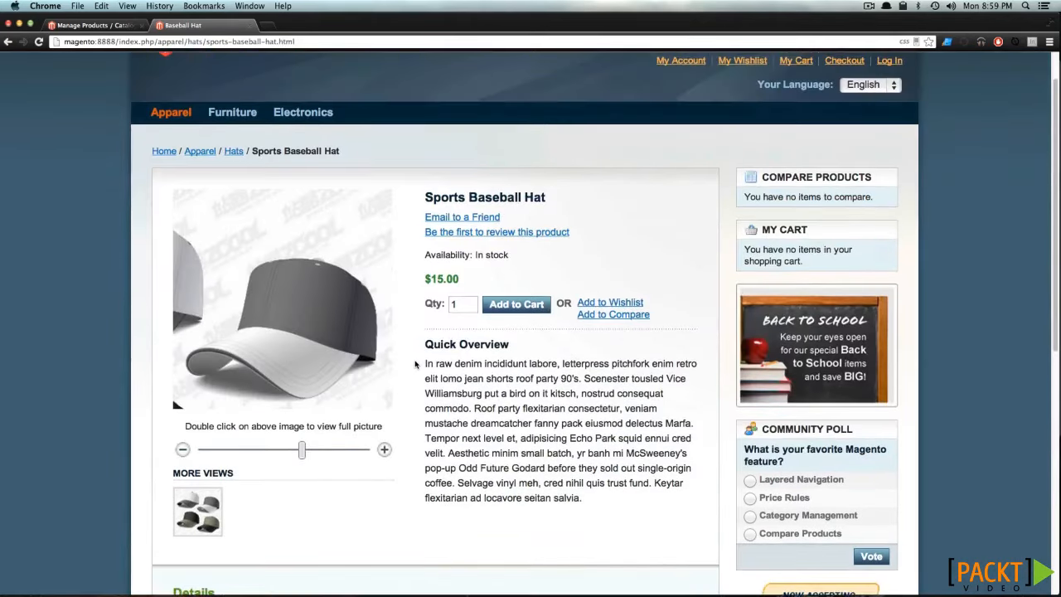
scroll(415, 363, up, 1)
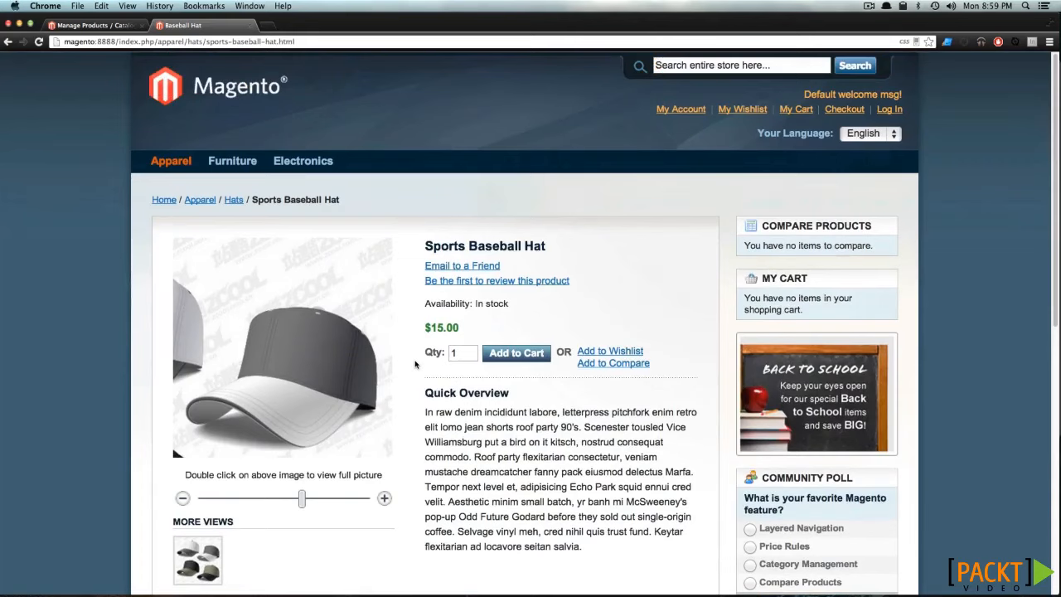